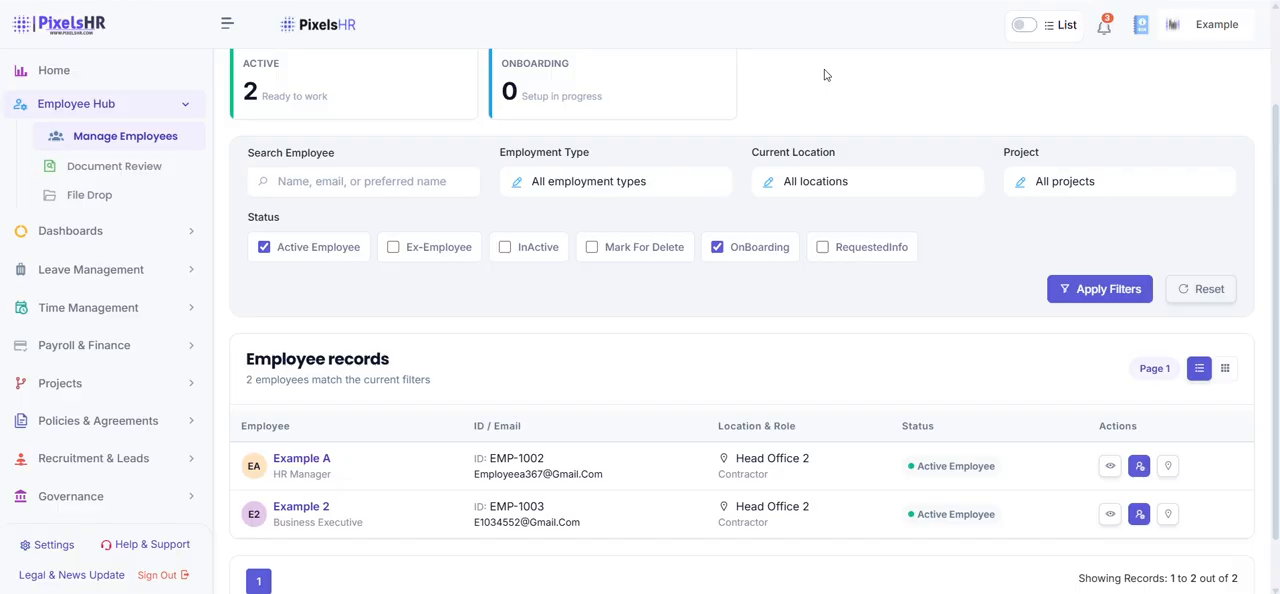
Open the Business Executive's employee profile and review the approvers, policy permissions and bank details without changing them
left_click(1109, 515)
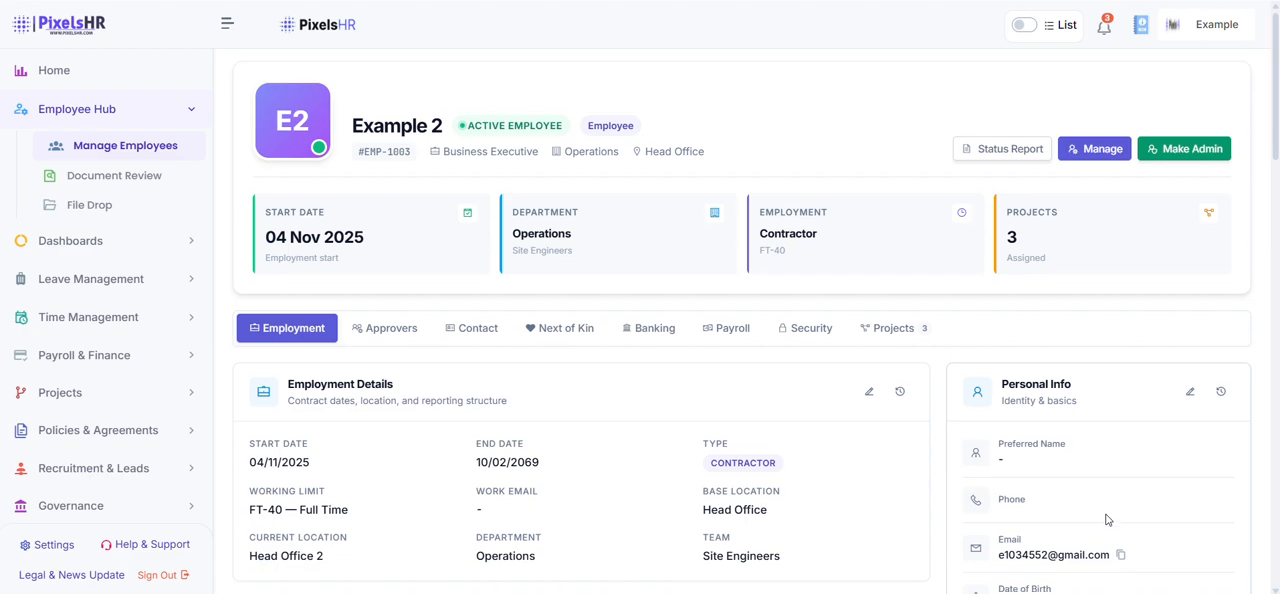
scroll(1106, 519, "down", 5)
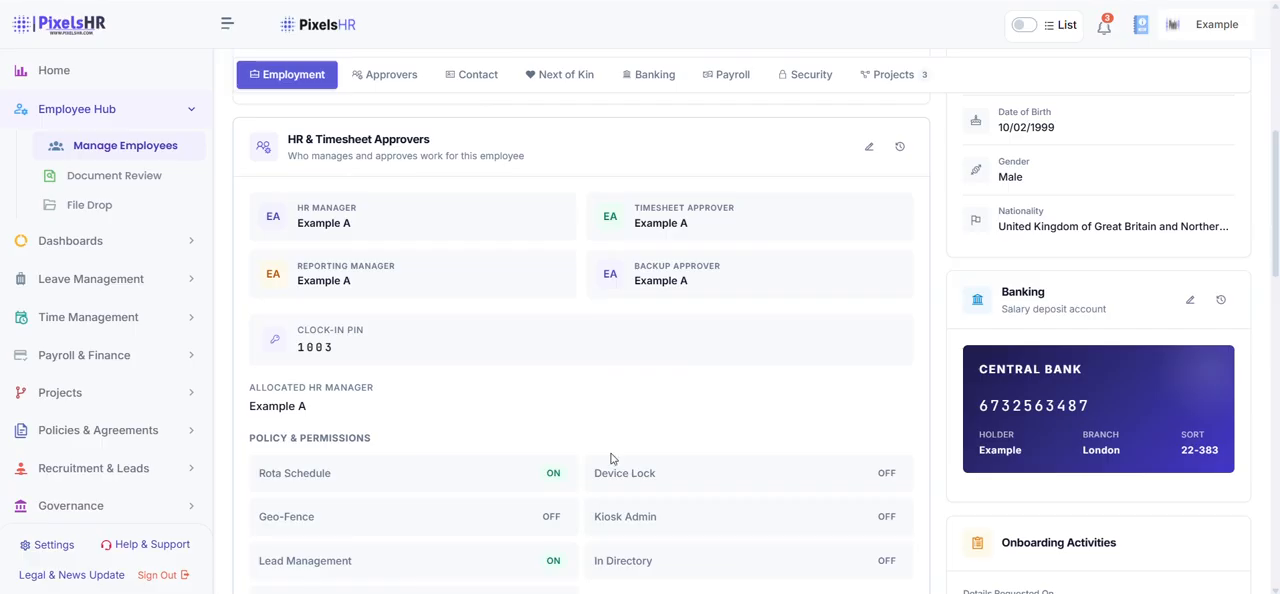
scroll(601, 411, "down", 1)
scroll(600, 410, "down", 2)
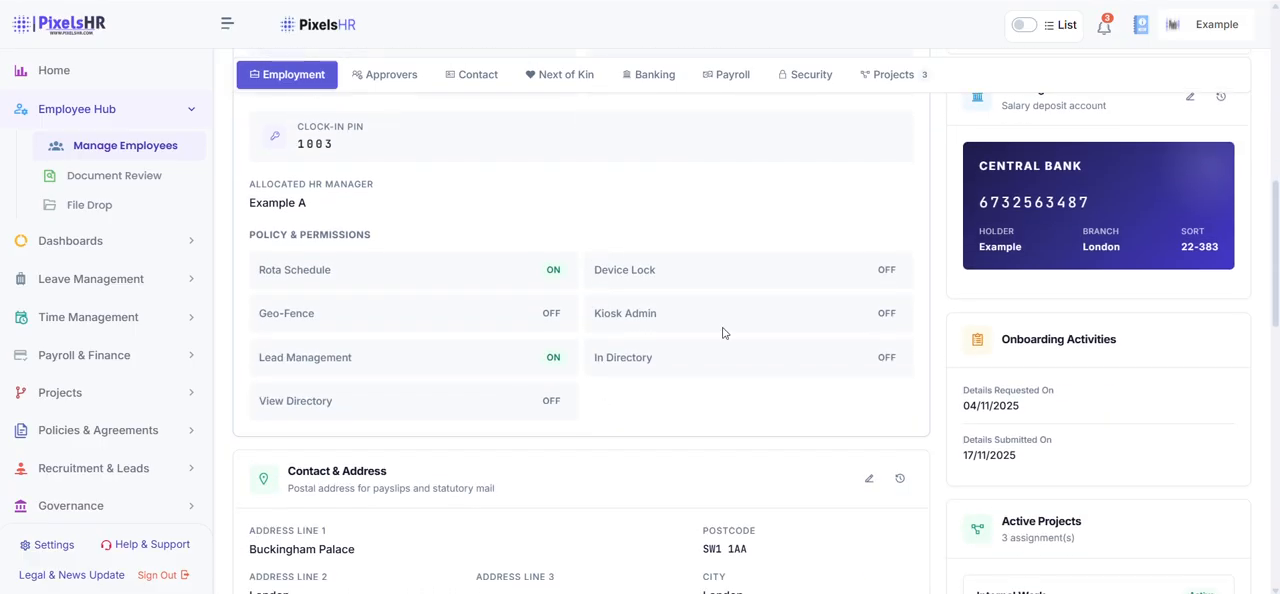
left_click(1189, 97)
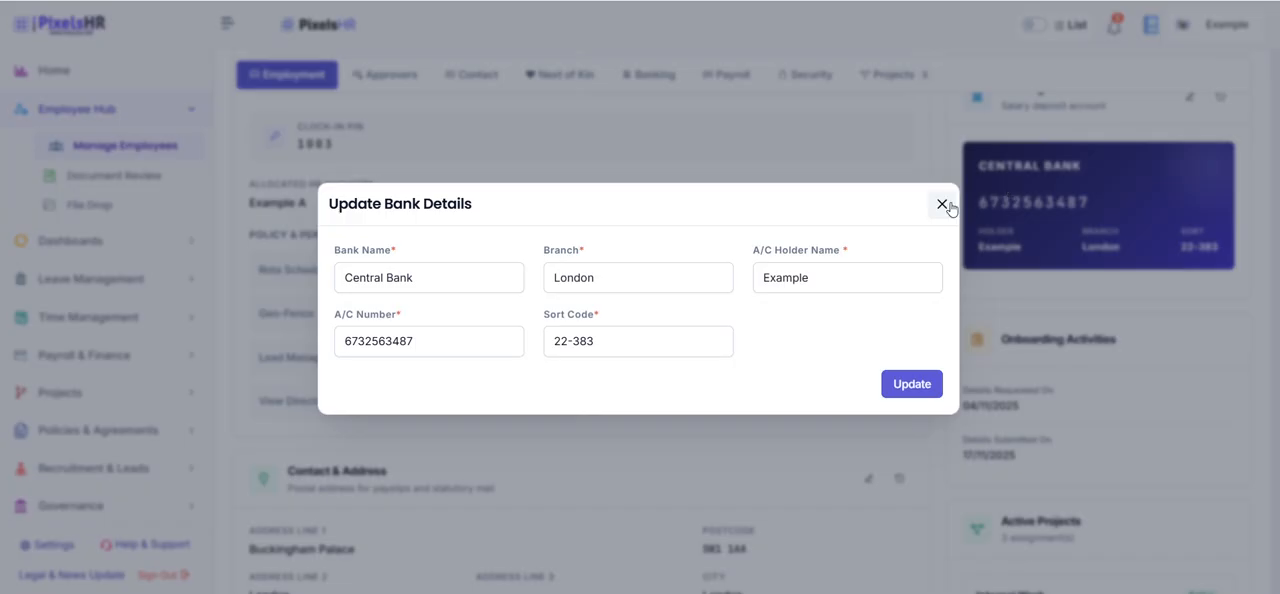
left_click(941, 204)
scroll(952, 208, "up", 1)
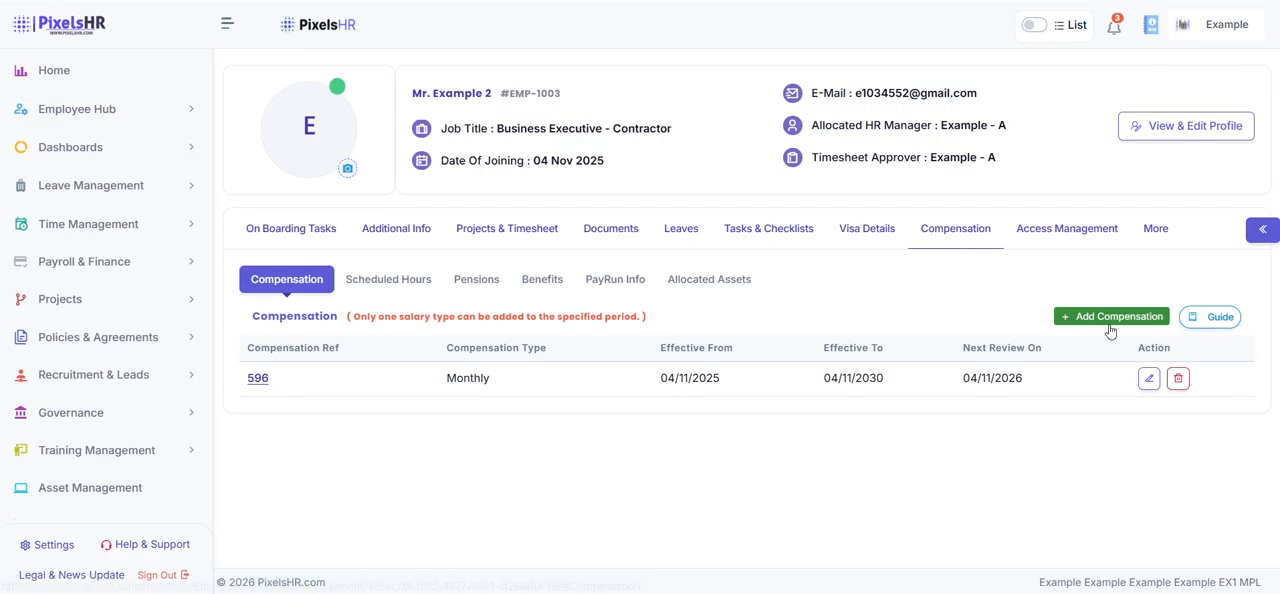
Open the employee's Monthly compensation record, check its compensation type, effective date, payroll source and payroll frequency options, and save it
left_click(1148, 378)
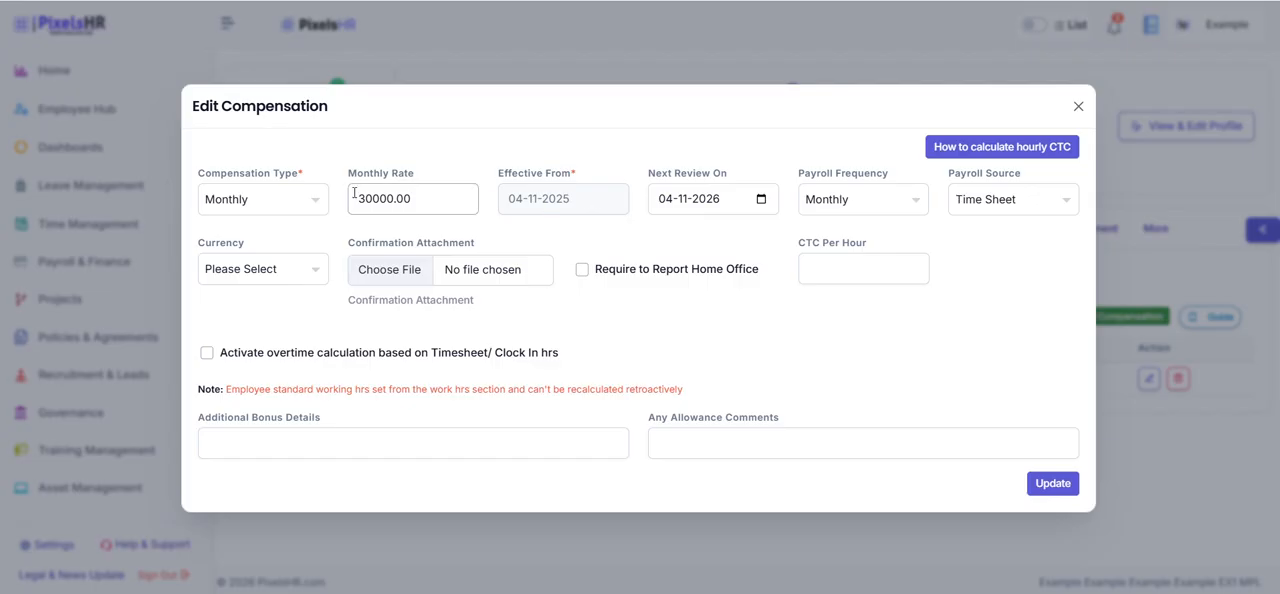
left_click(314, 201)
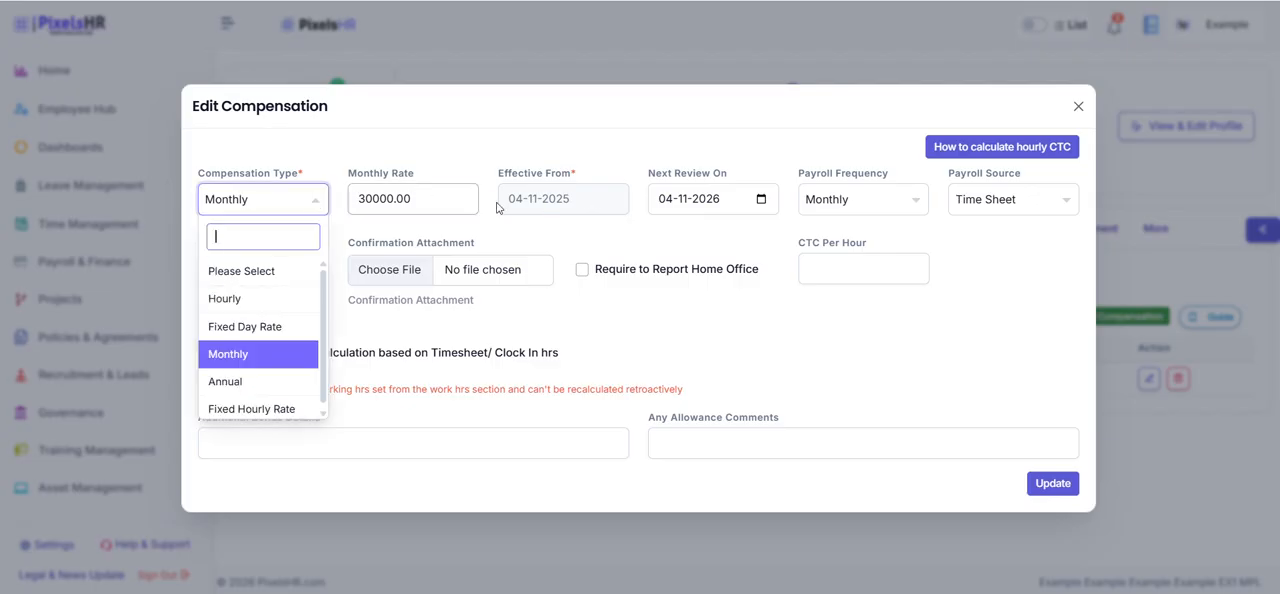
left_click(568, 206)
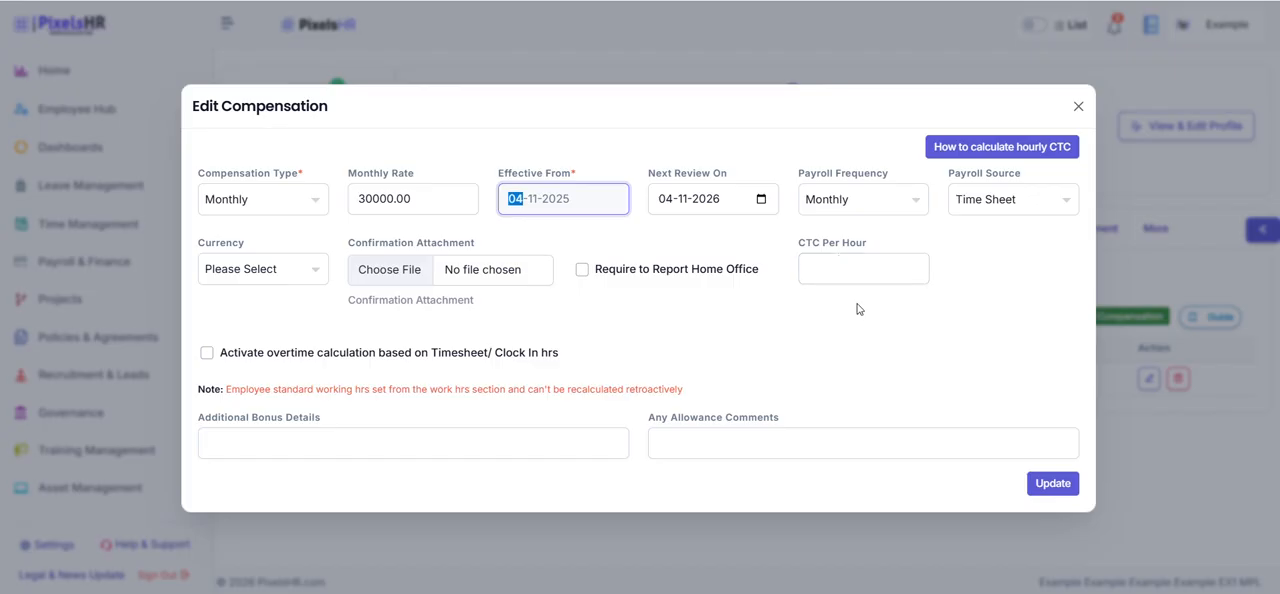
left_click(979, 197)
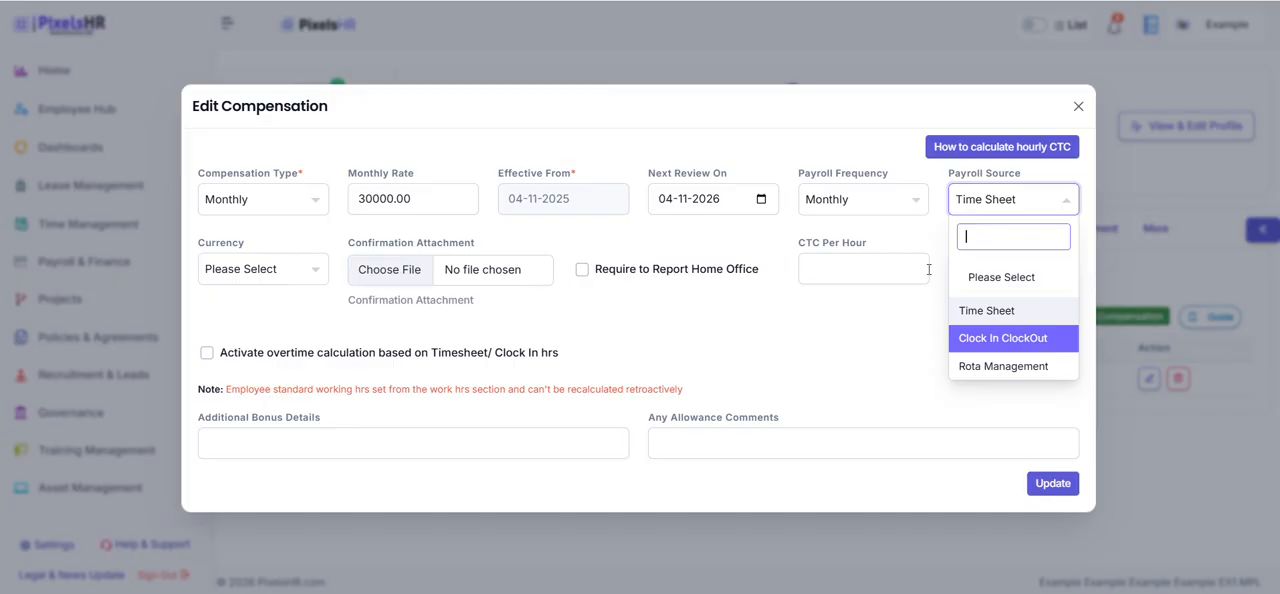
left_click(899, 212)
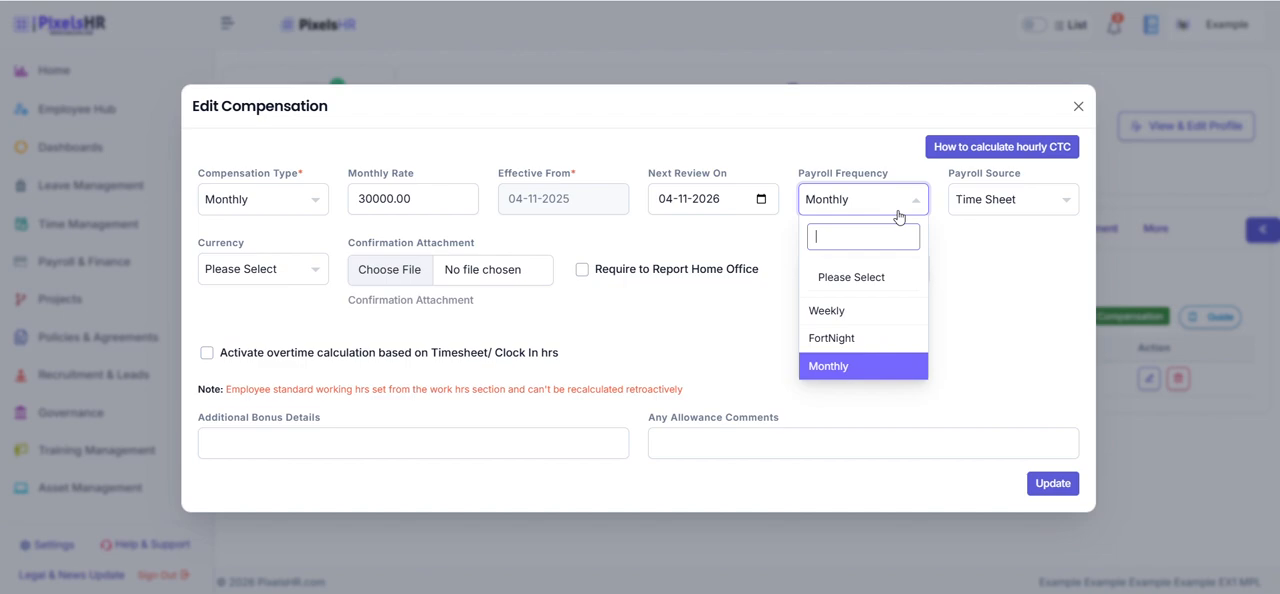
left_click(1046, 484)
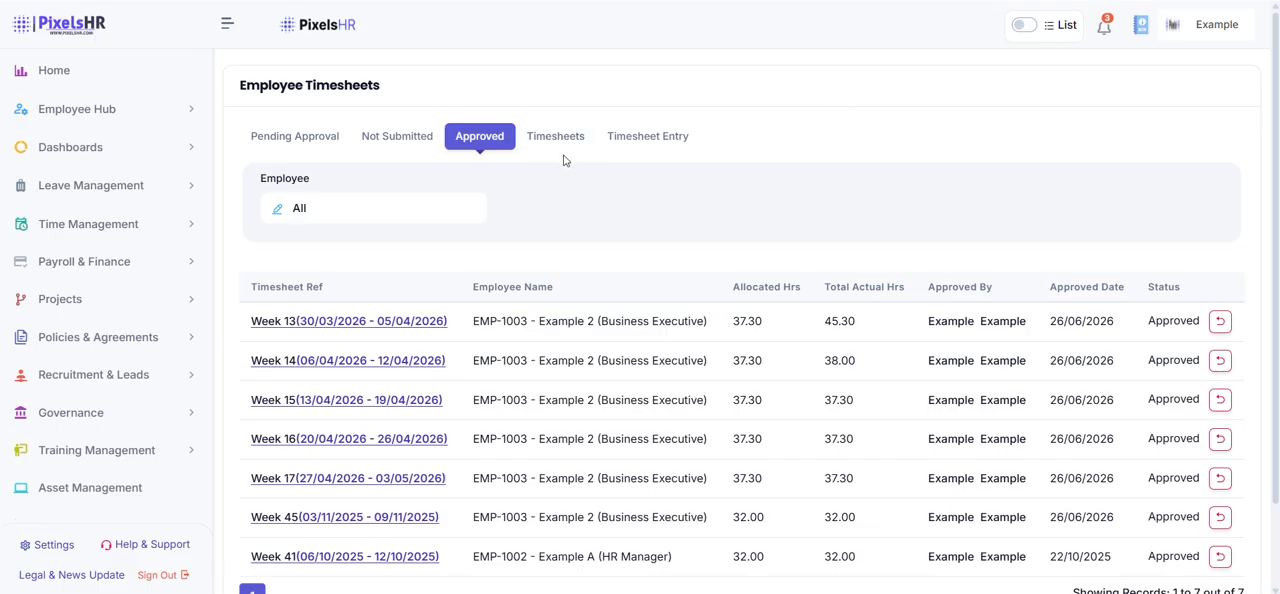
Check the status of each timesheet in the approved employee timesheets list
scroll(666, 286, "down", 1)
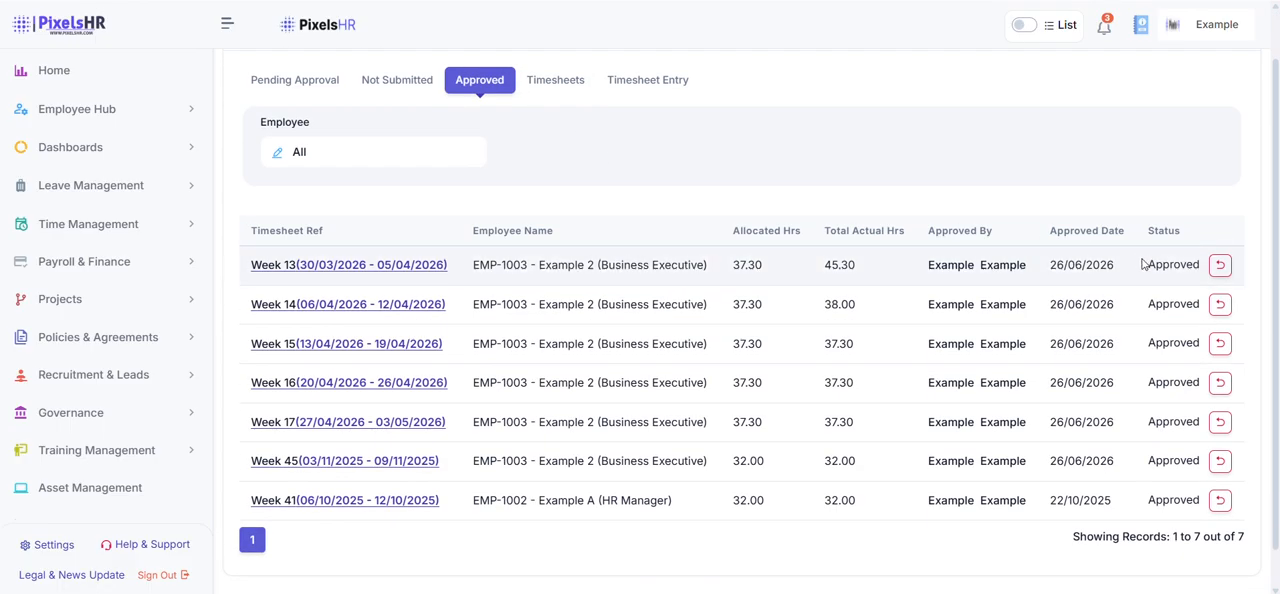
left_click_drag(1143, 268, 1205, 507)
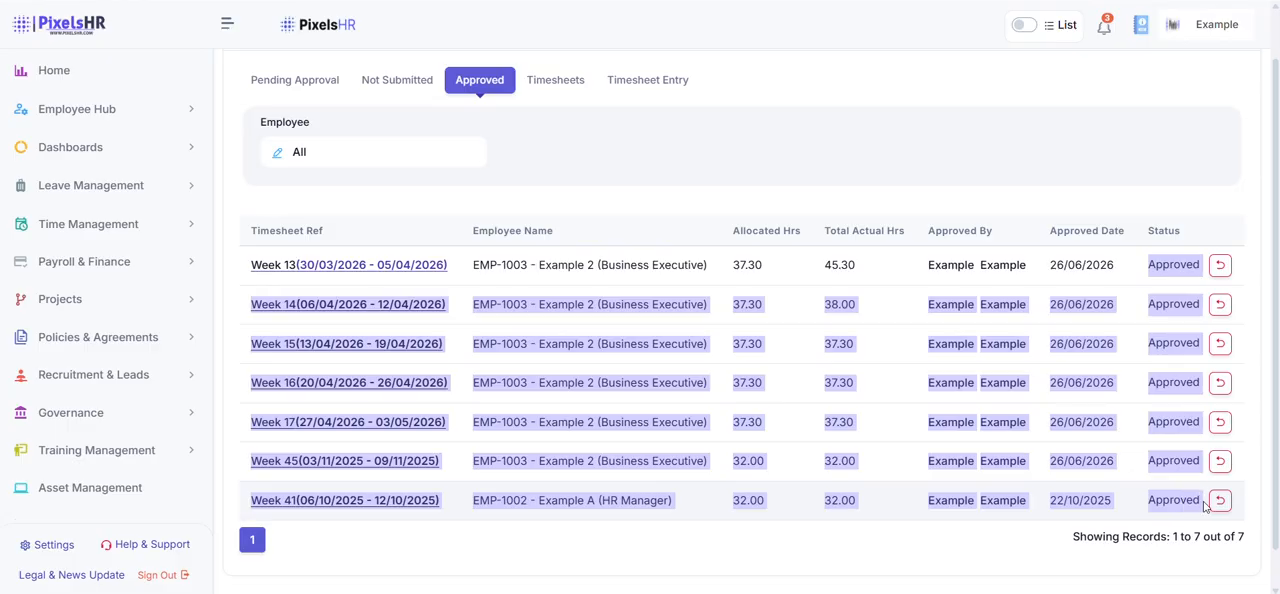
left_click(1062, 192)
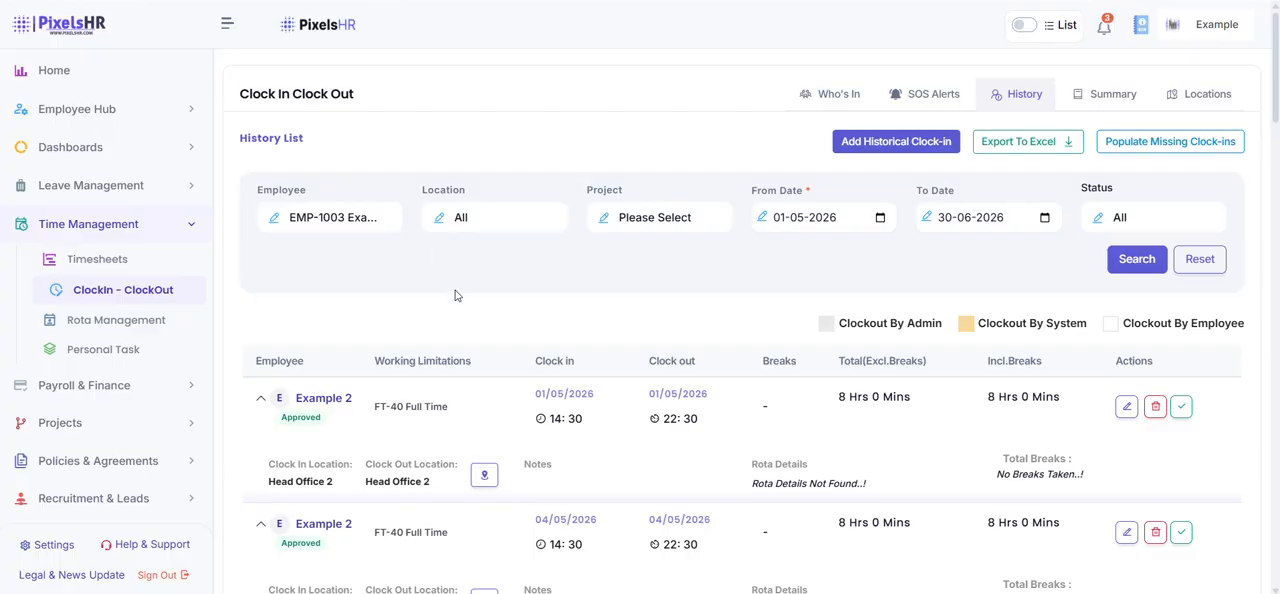
Review the employee's clock-in and clock-out history entries and their approval status for 01-05-2026 to 30-06-2026
scroll(455, 294, "down", 2)
scroll(455, 294, "down", 1)
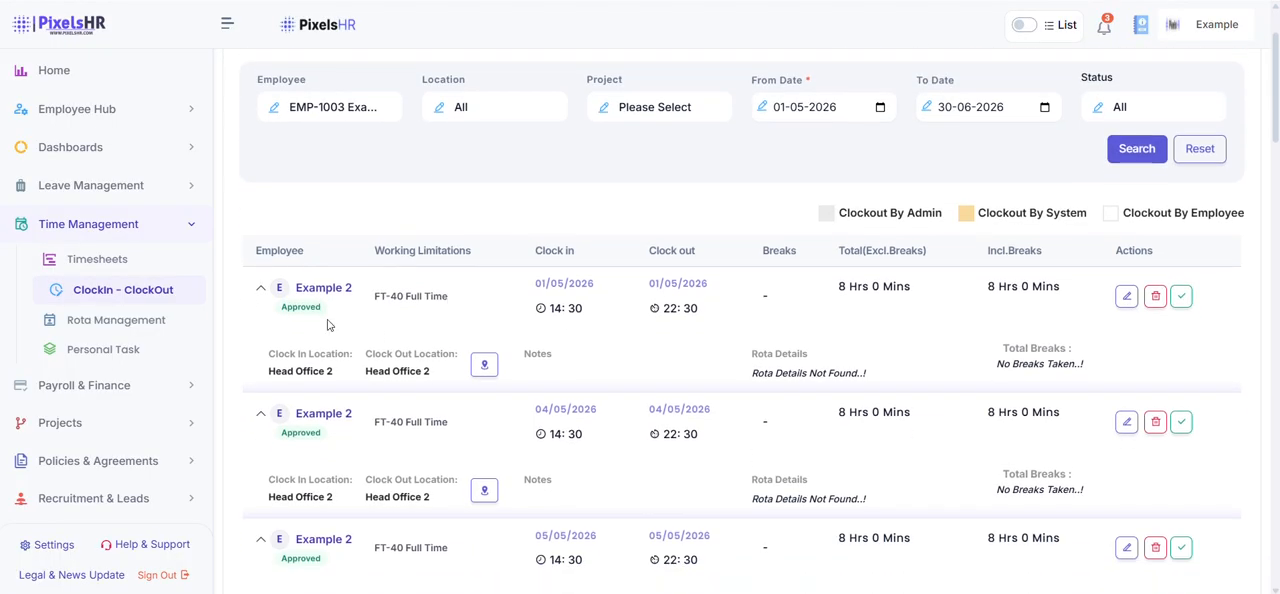
left_click_drag(331, 309, 281, 309)
left_click(418, 422)
scroll(418, 422, "down", 3)
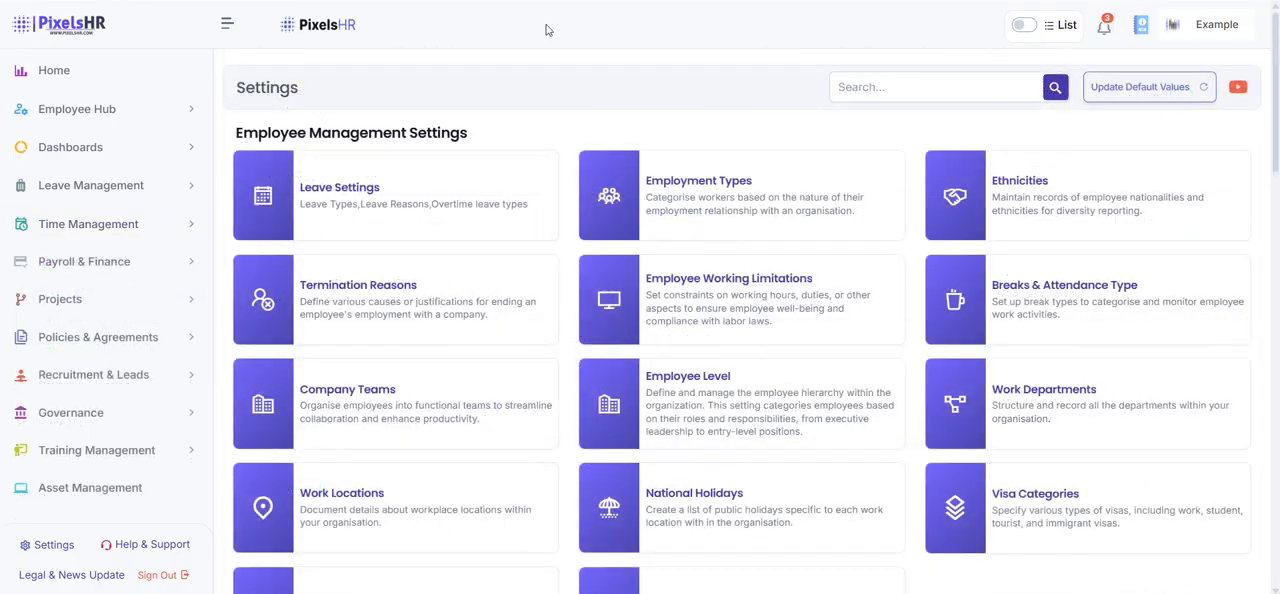
Search the settings for "Fin" and open the Tax Financial Year settings
left_click(867, 86)
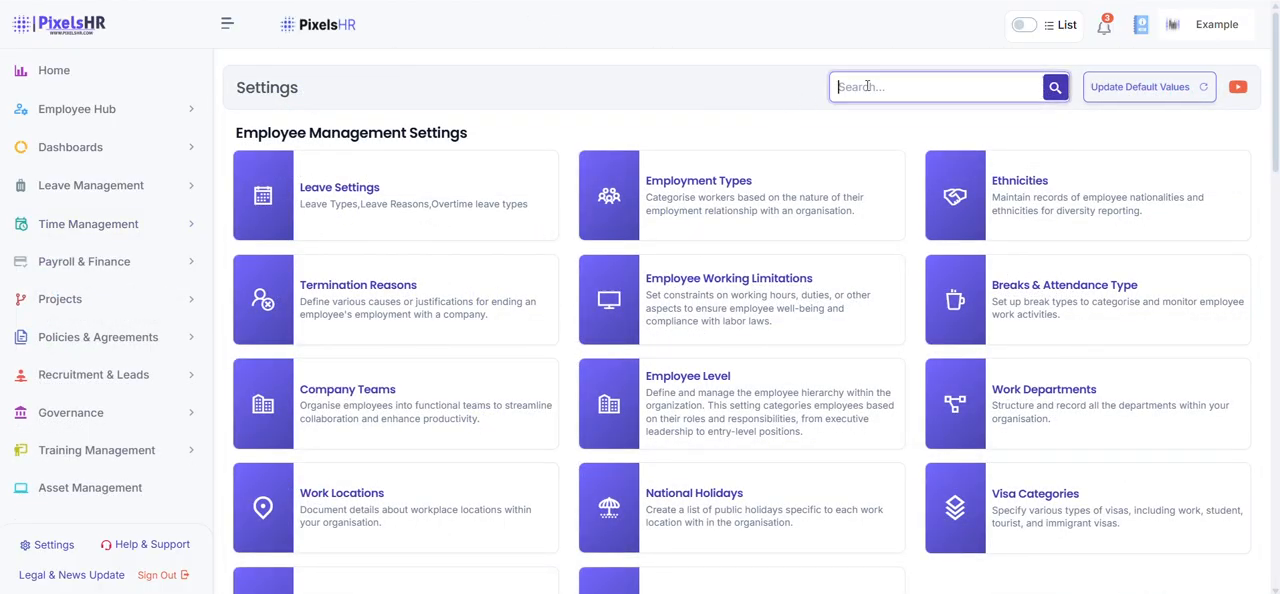
type("F")
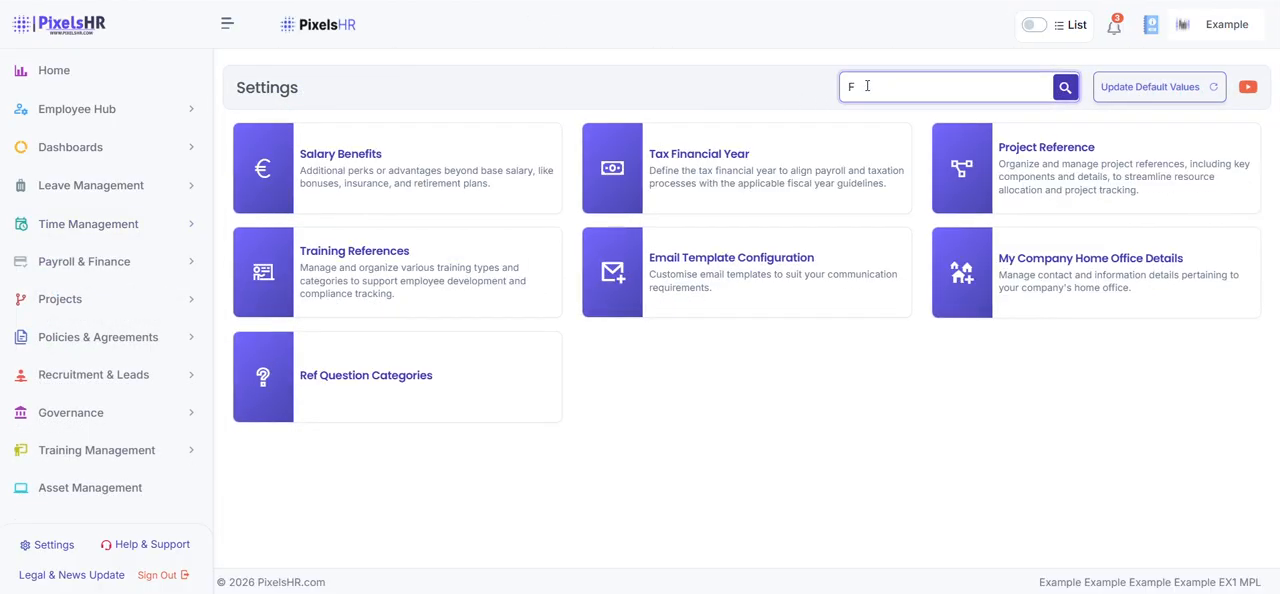
type("in")
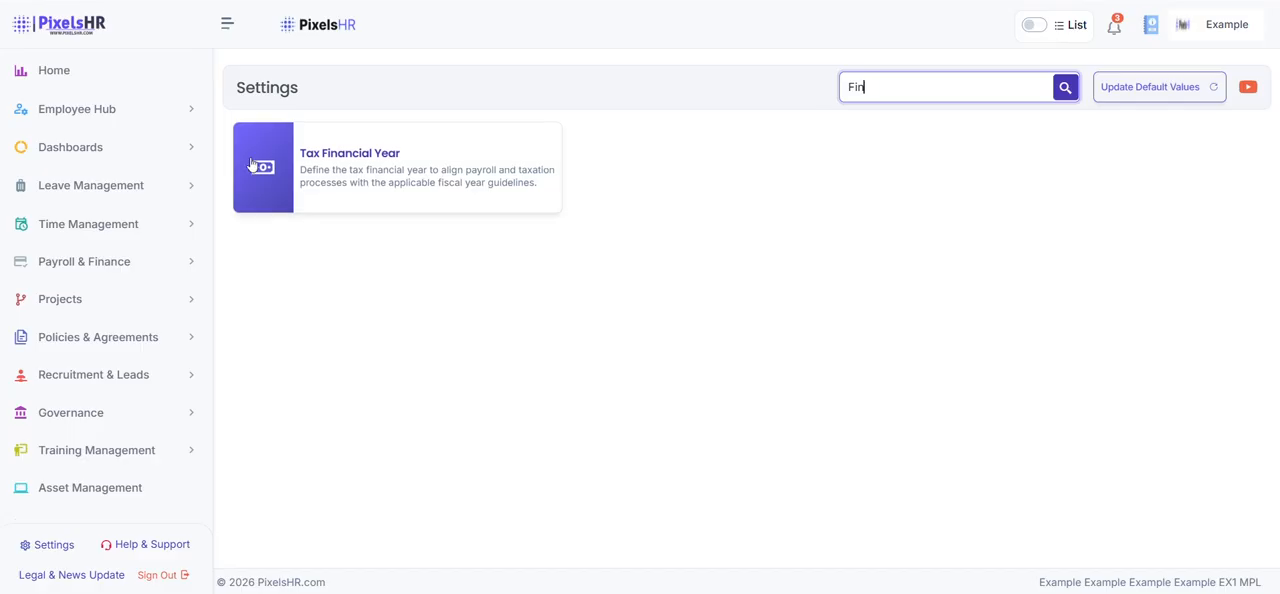
left_click(313, 170)
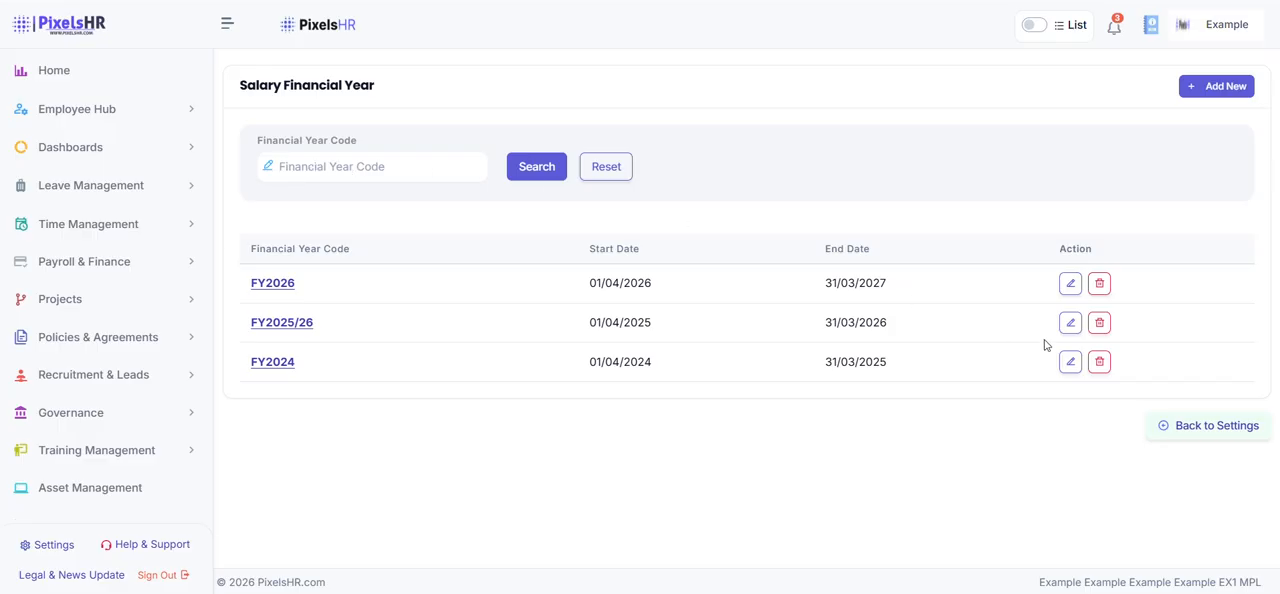
Open the FY2026 salary financial year for editing, check its code and dates, and save it with its existing values
left_click(1073, 283)
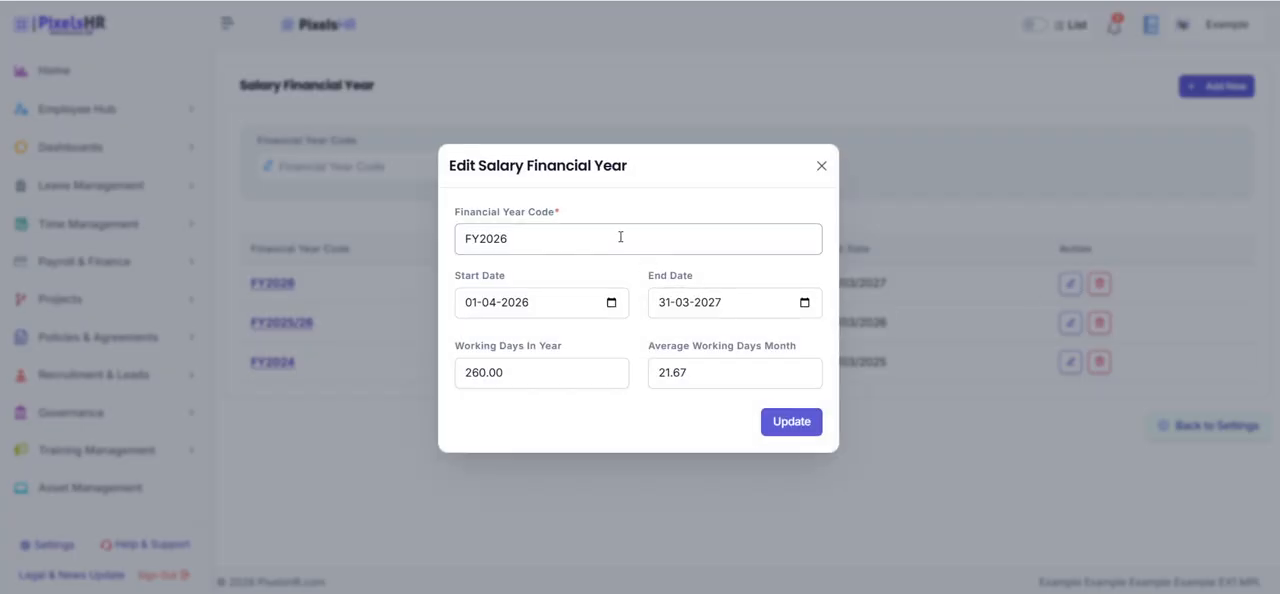
left_click_drag(557, 238, 460, 248)
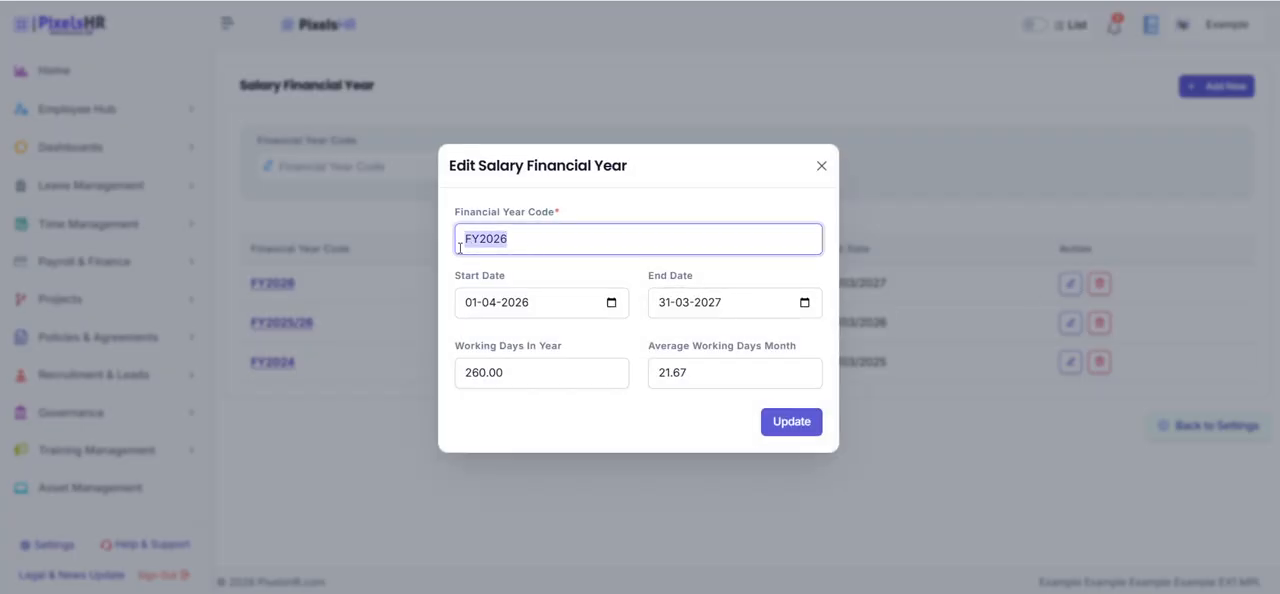
left_click(797, 442)
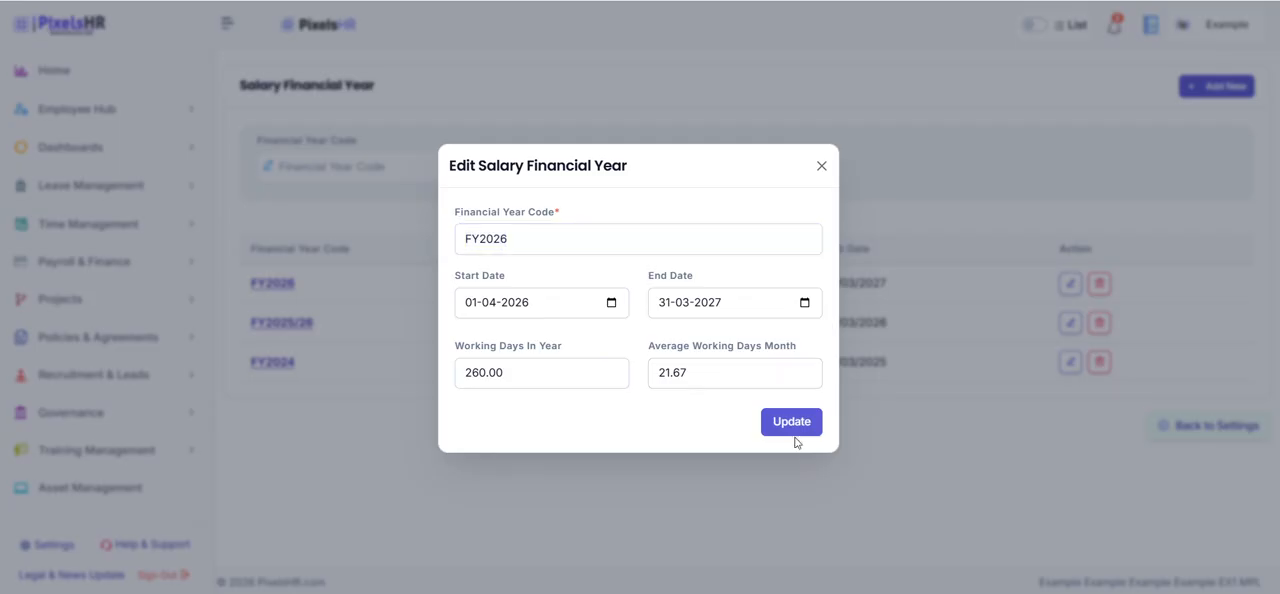
left_click(791, 422)
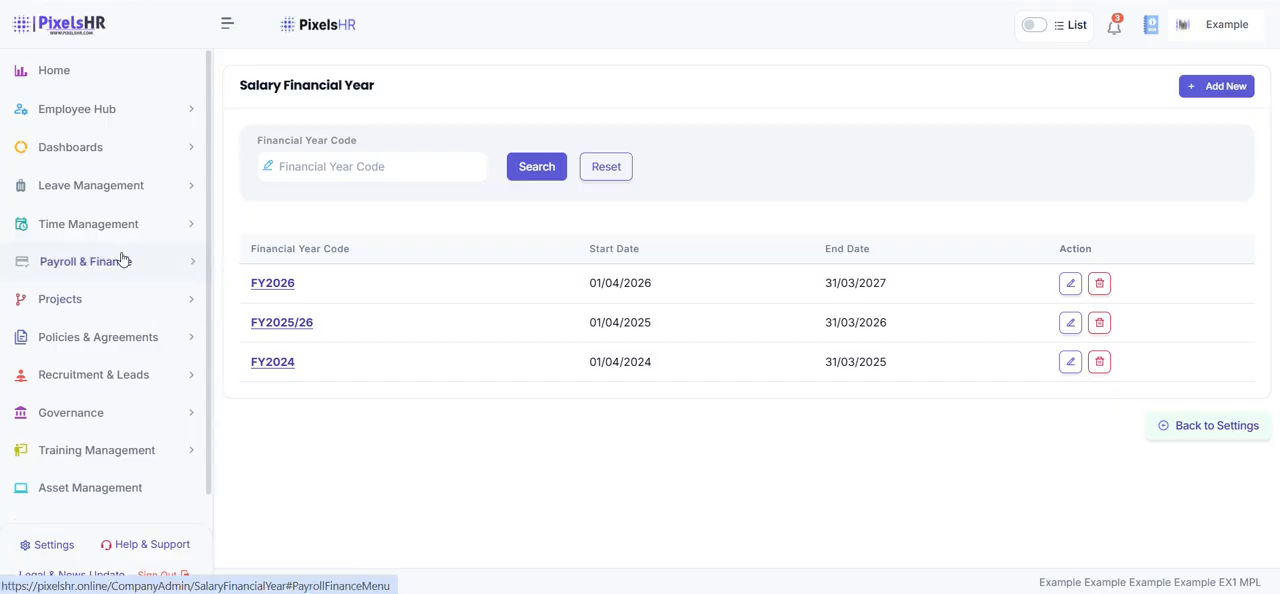
Go to the pay run schedules and start a new one with Monthly pay frequency and financial year FY2026
left_click(122, 260)
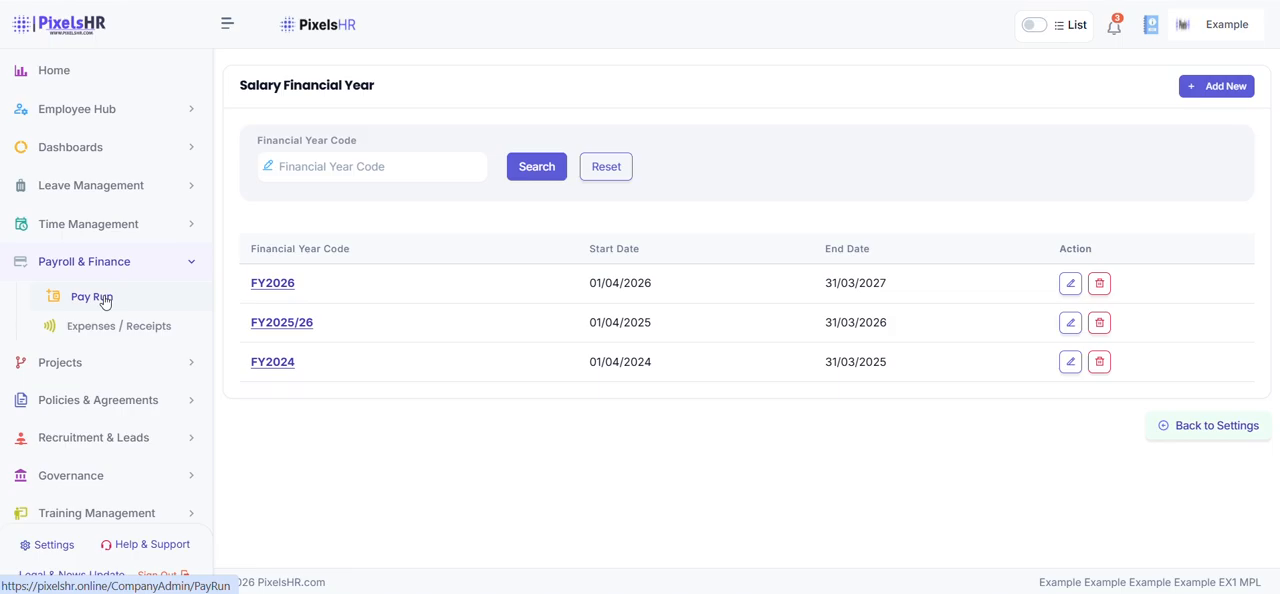
left_click(105, 299)
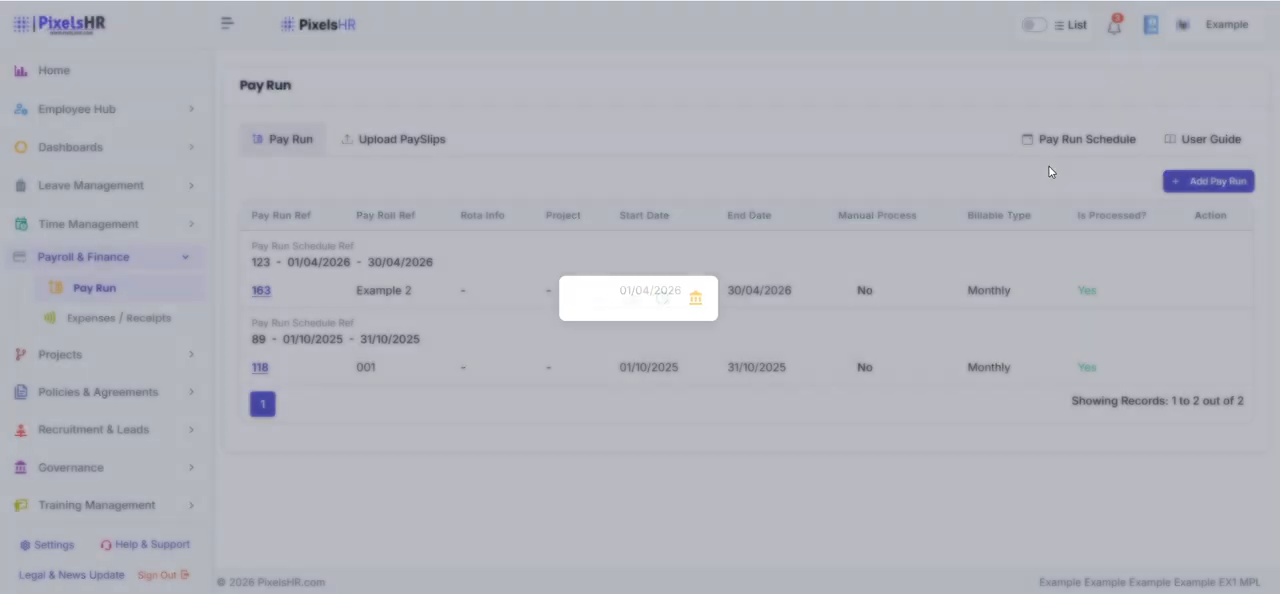
left_click(1067, 141)
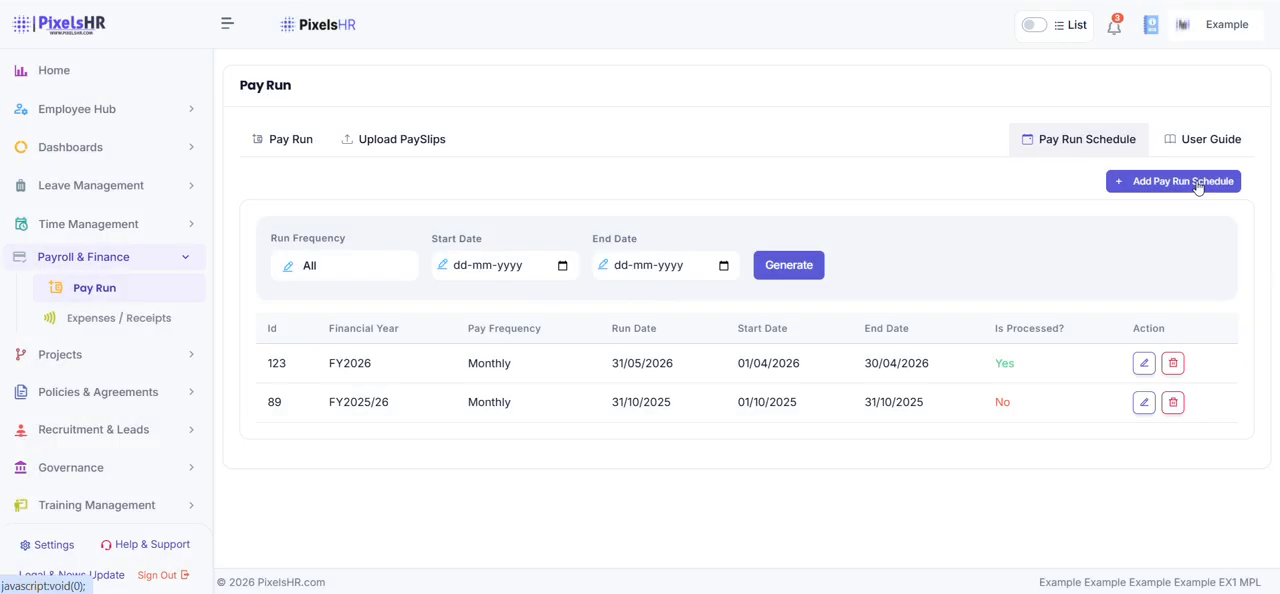
left_click(1197, 187)
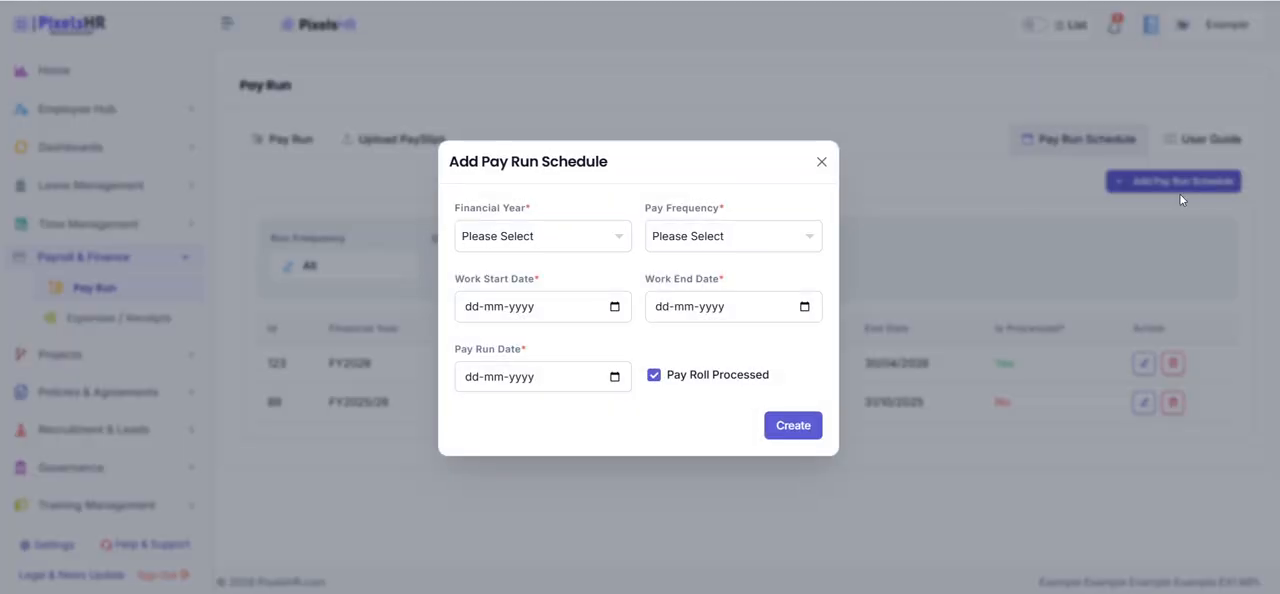
left_click(712, 238)
left_click(714, 389)
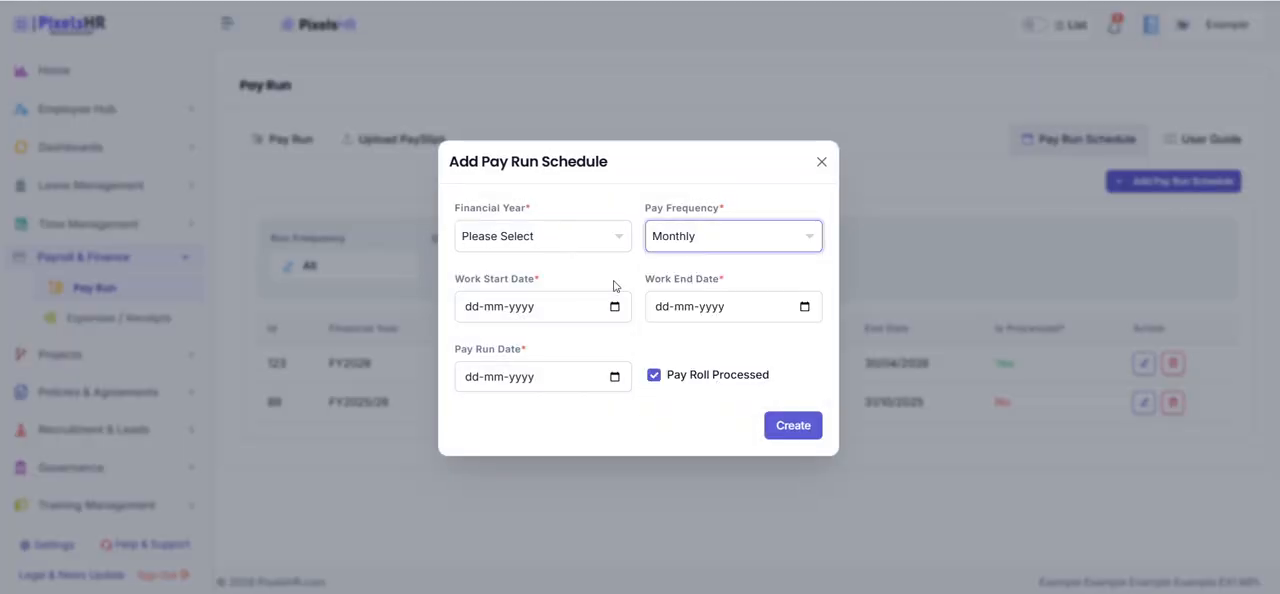
left_click(565, 245)
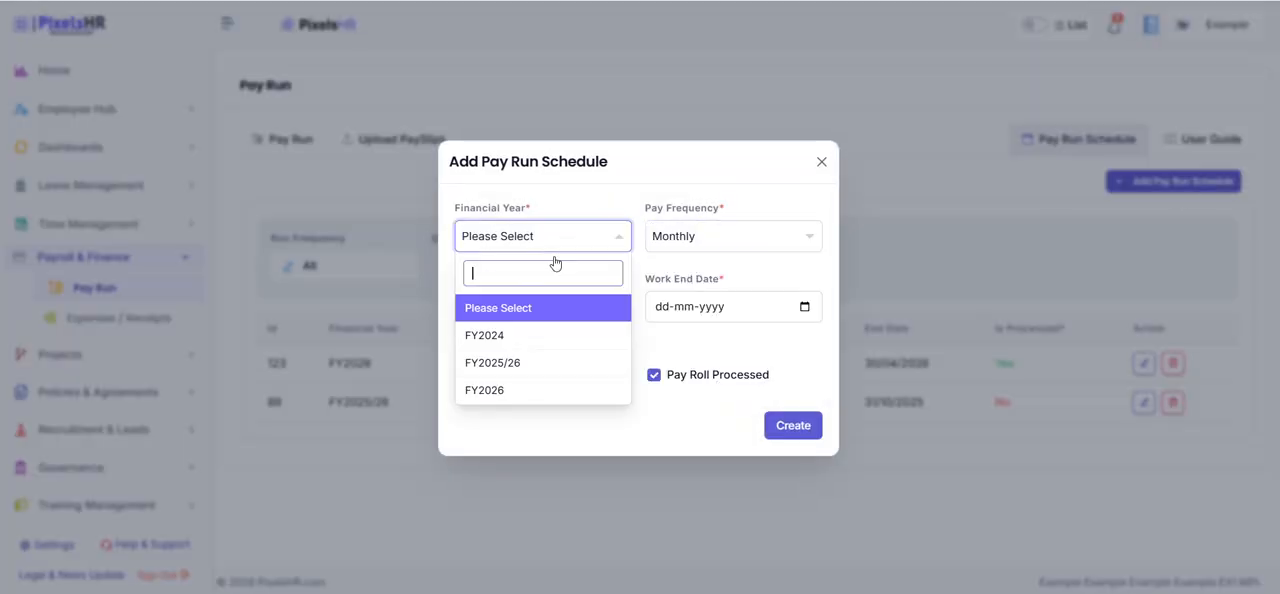
left_click(532, 391)
Set the work period to 01-05-2026 through 31-05-2026 and the pay run date to 01-06-2026, and create the pay run schedule
left_click(614, 306)
left_click(584, 341)
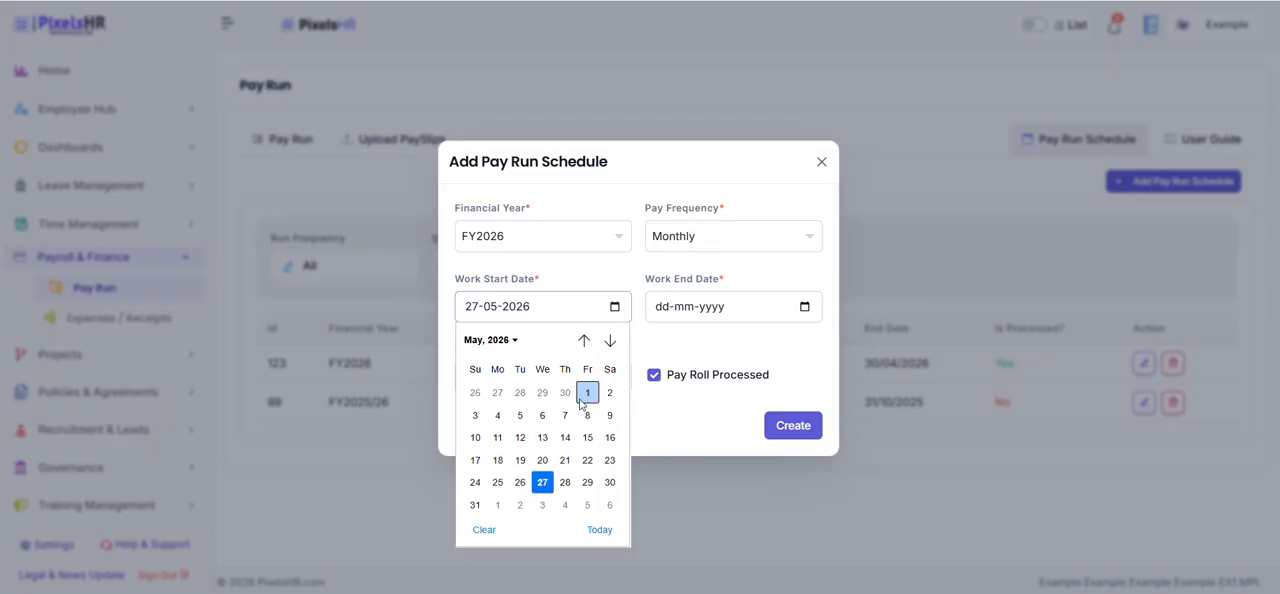
left_click(588, 392)
left_click(804, 306)
left_click(665, 392)
left_click(614, 376)
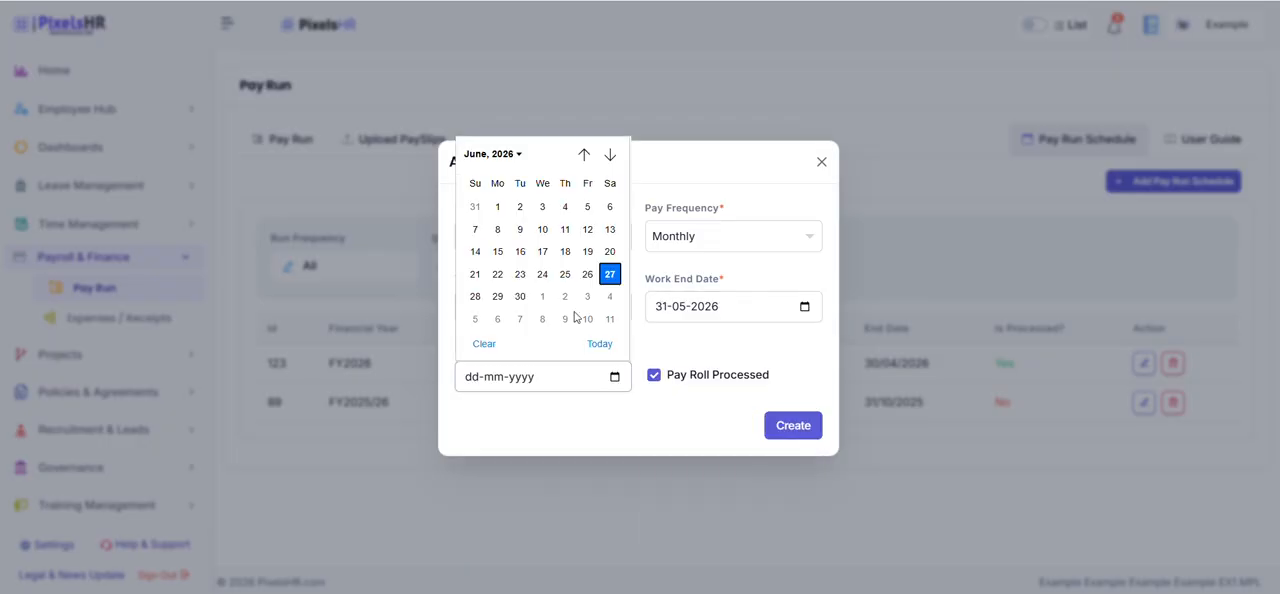
left_click(496, 206)
left_click(788, 424)
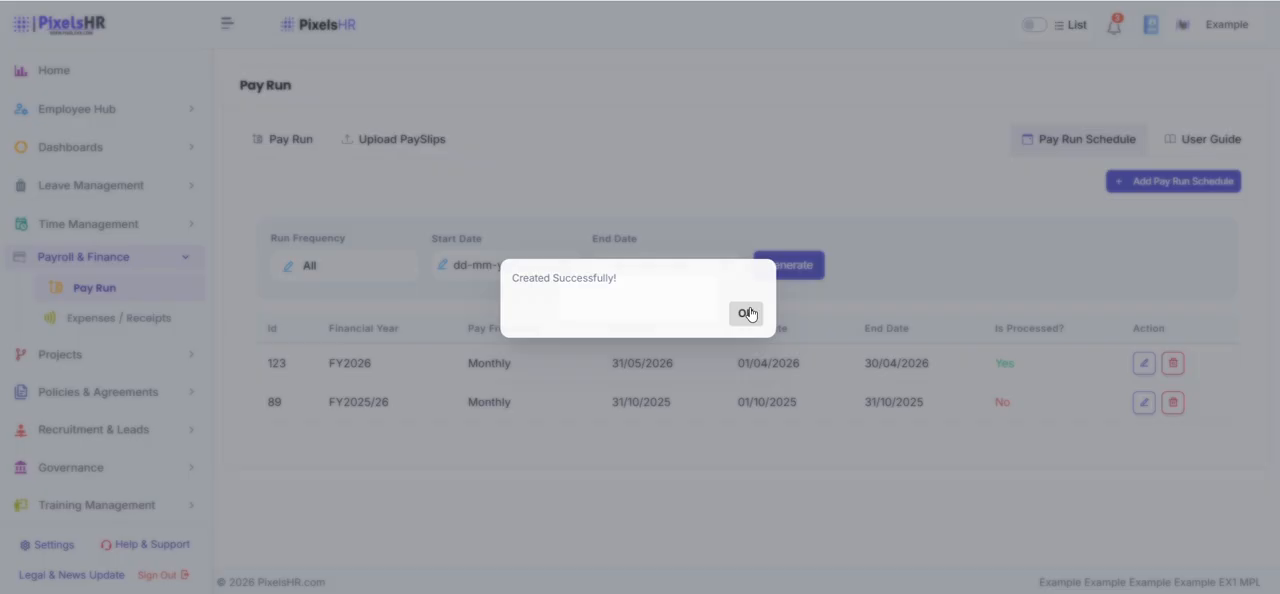
left_click(750, 315)
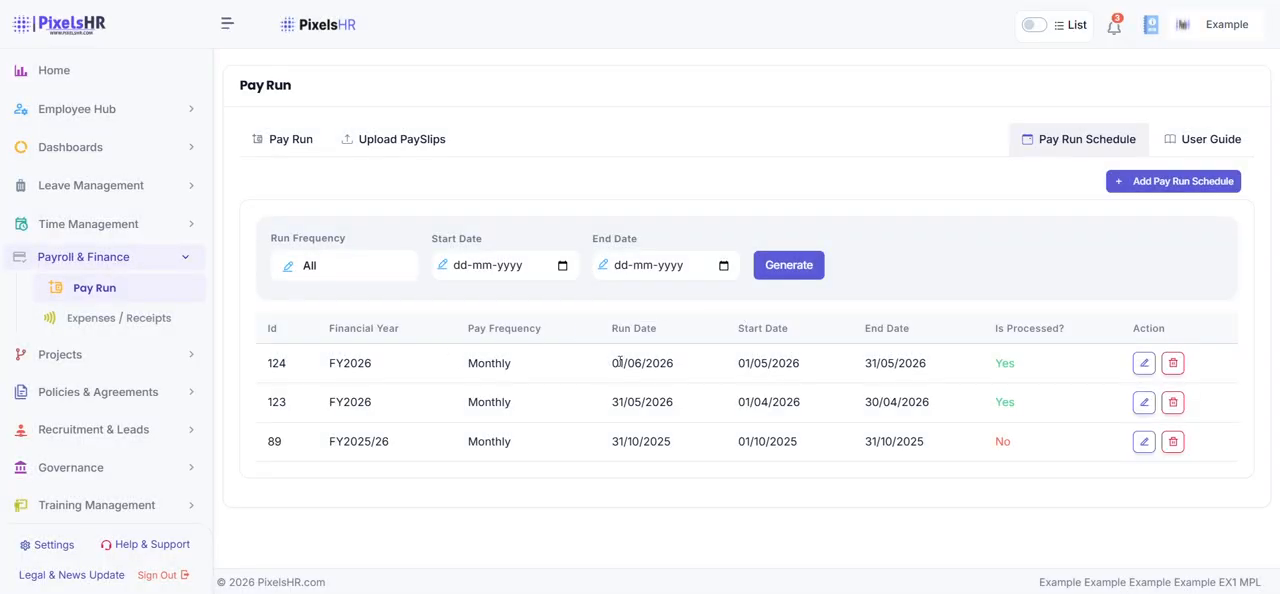
left_click_drag(619, 363, 801, 390)
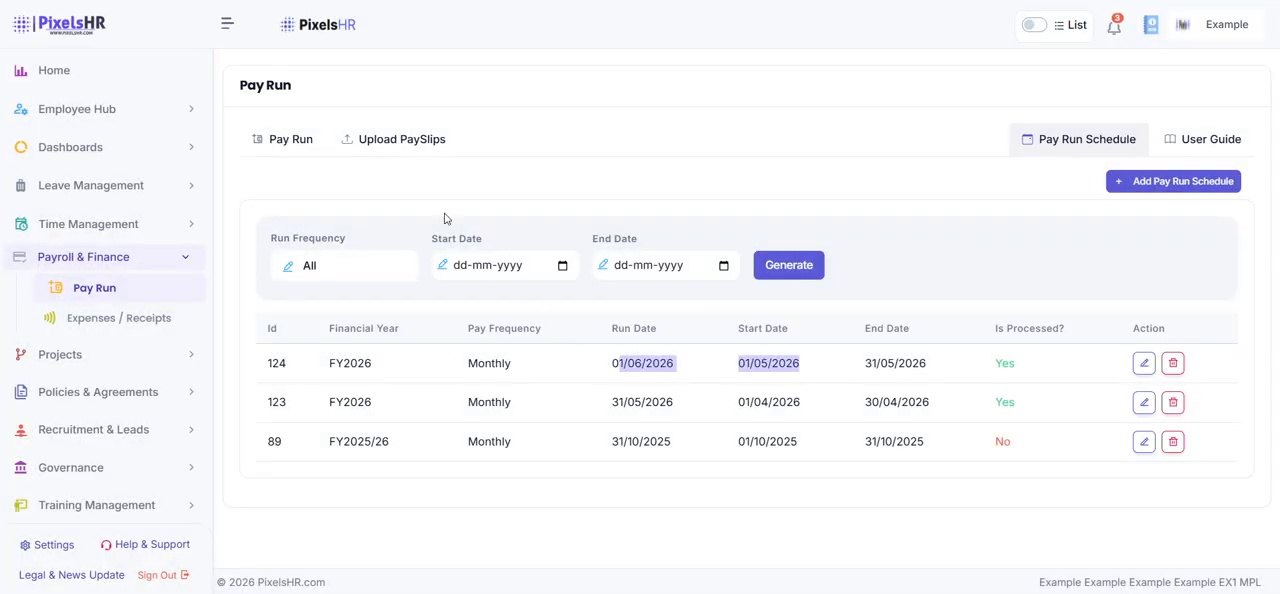
Create a pay run with payroll ref Timesheets, the monthly 01/05/2026 - 31/05/2026 schedule and billable type Monthly
left_click(285, 145)
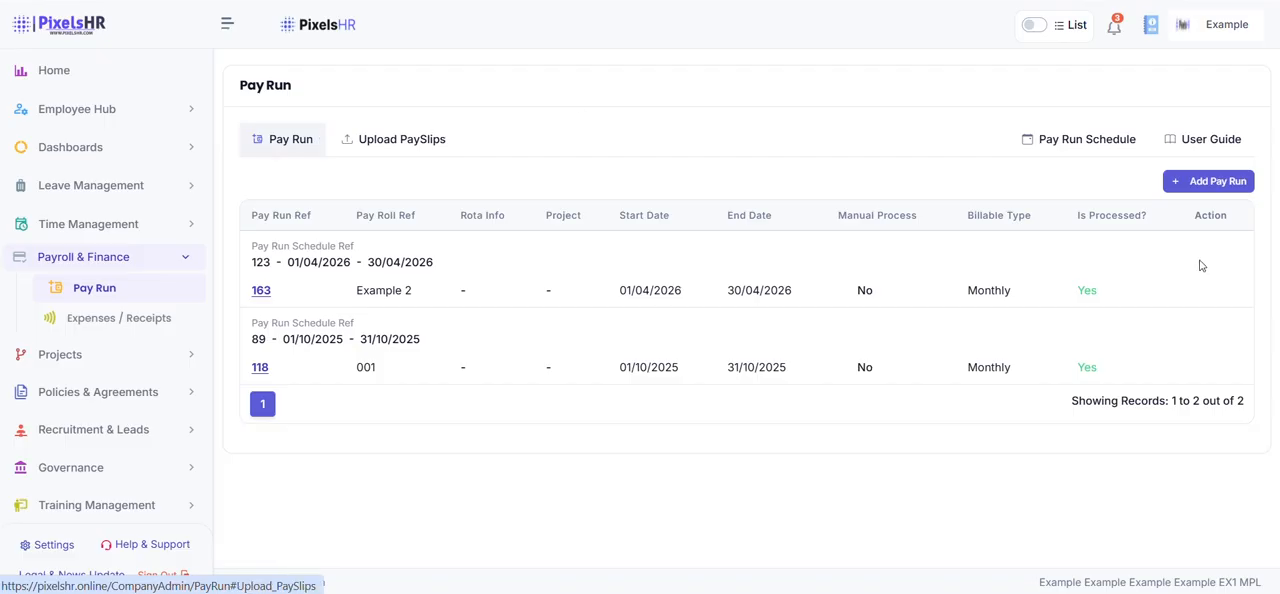
left_click(1206, 186)
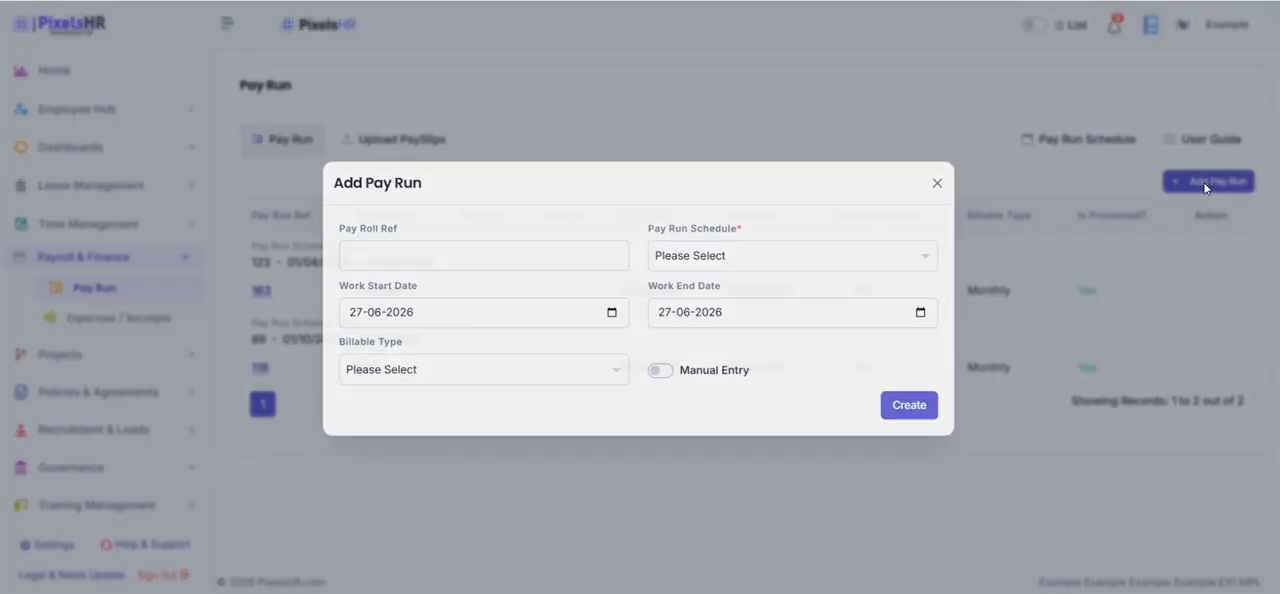
left_click(594, 251)
type("Timesheets")
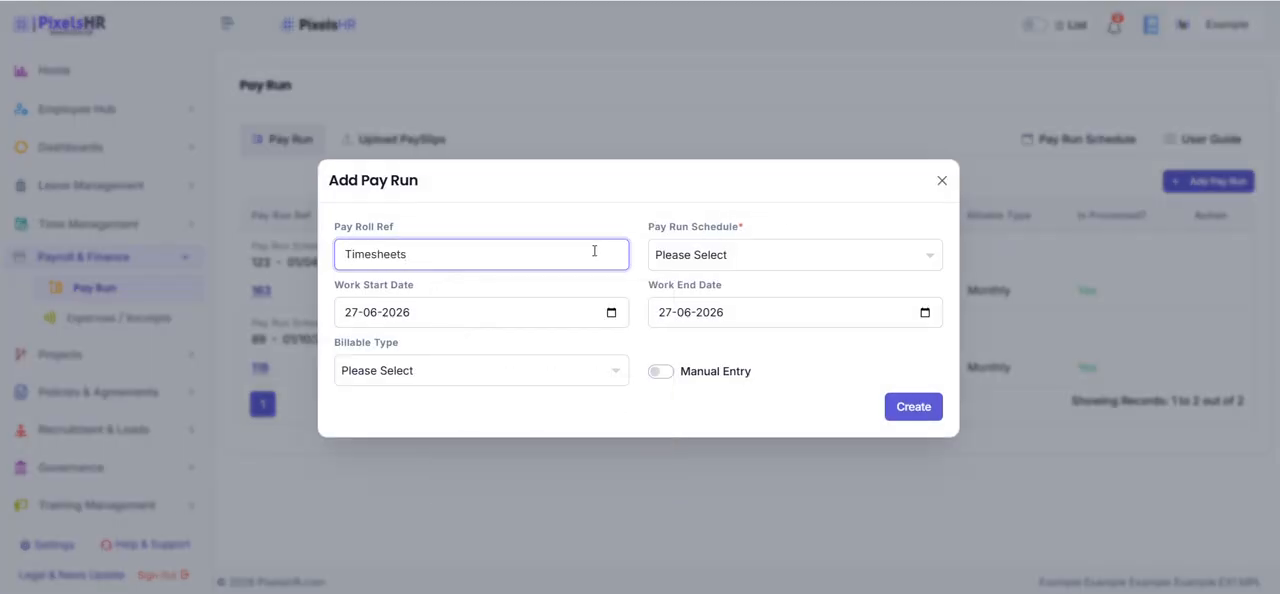
left_click(704, 262)
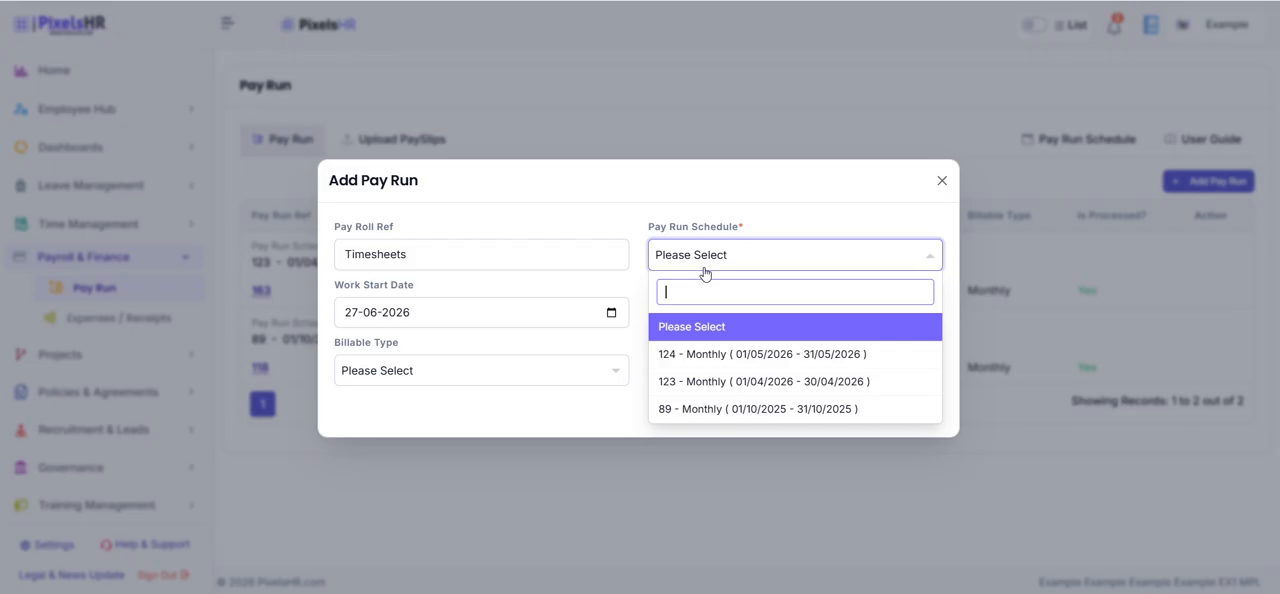
left_click(704, 355)
left_click(564, 372)
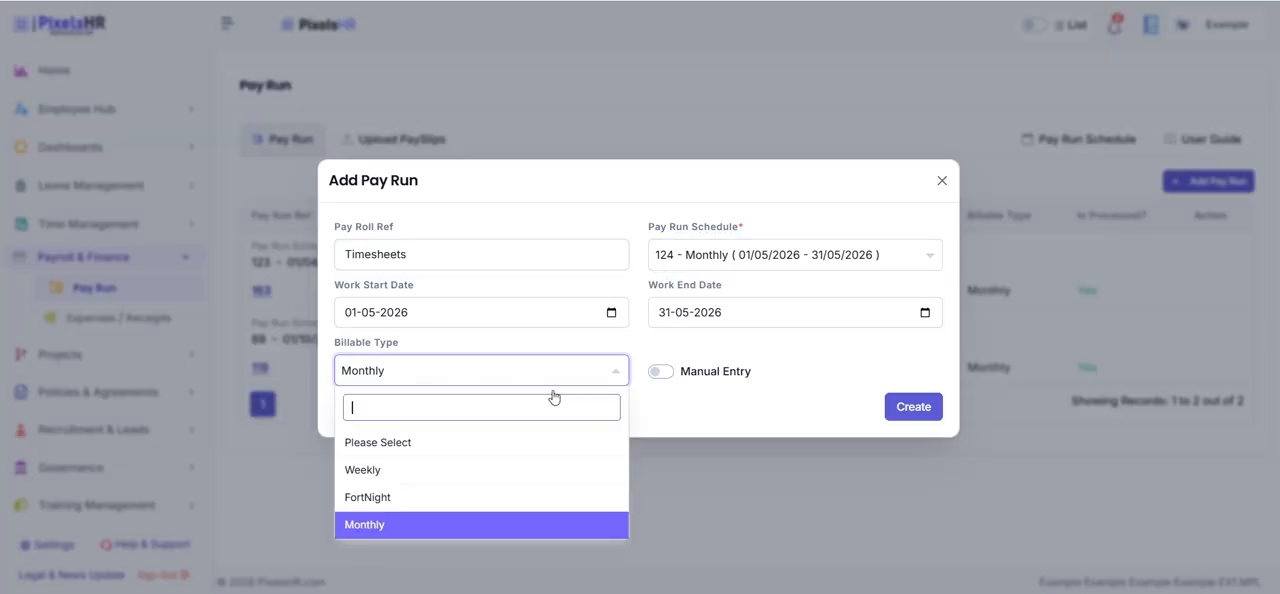
left_click(497, 525)
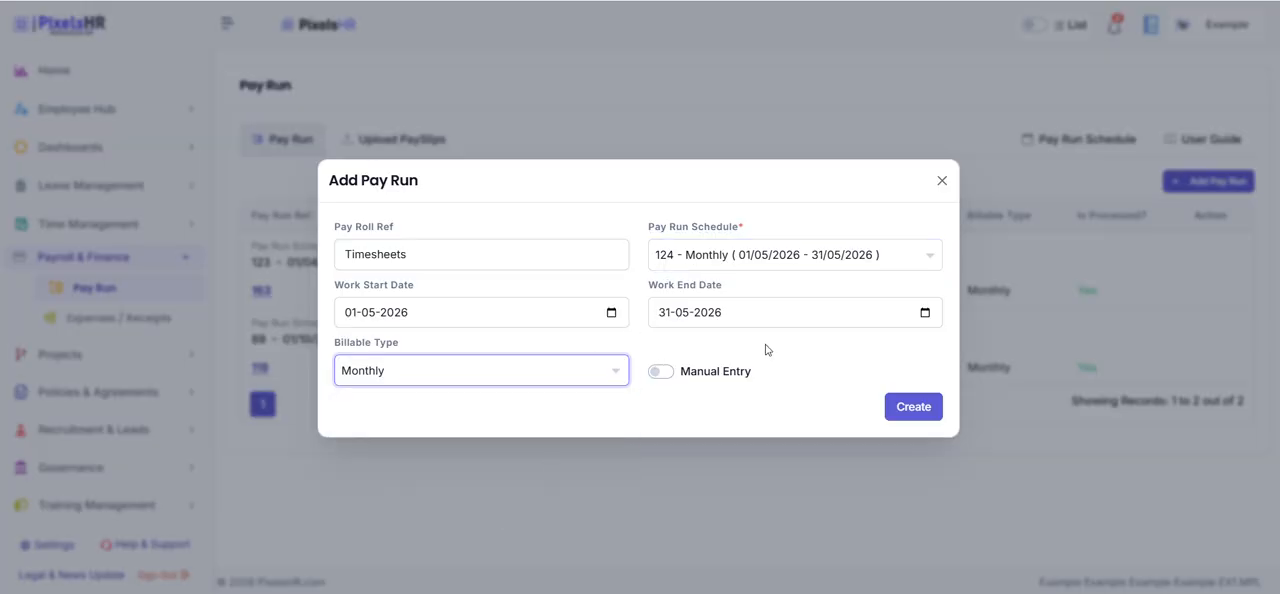
left_click(921, 408)
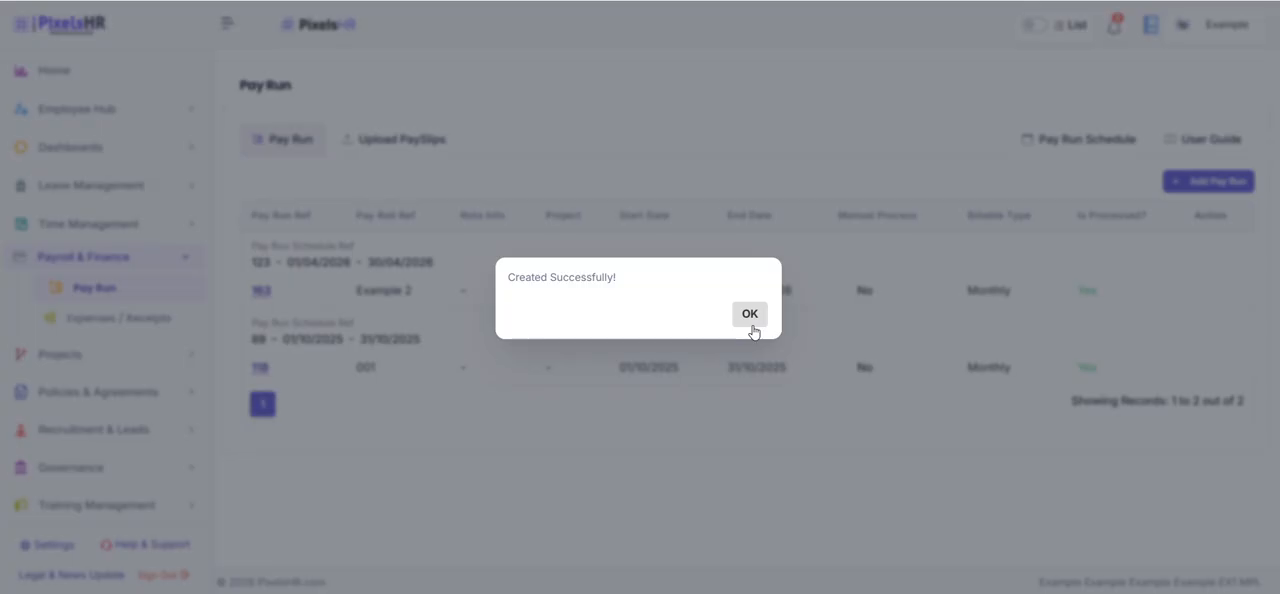
left_click(750, 315)
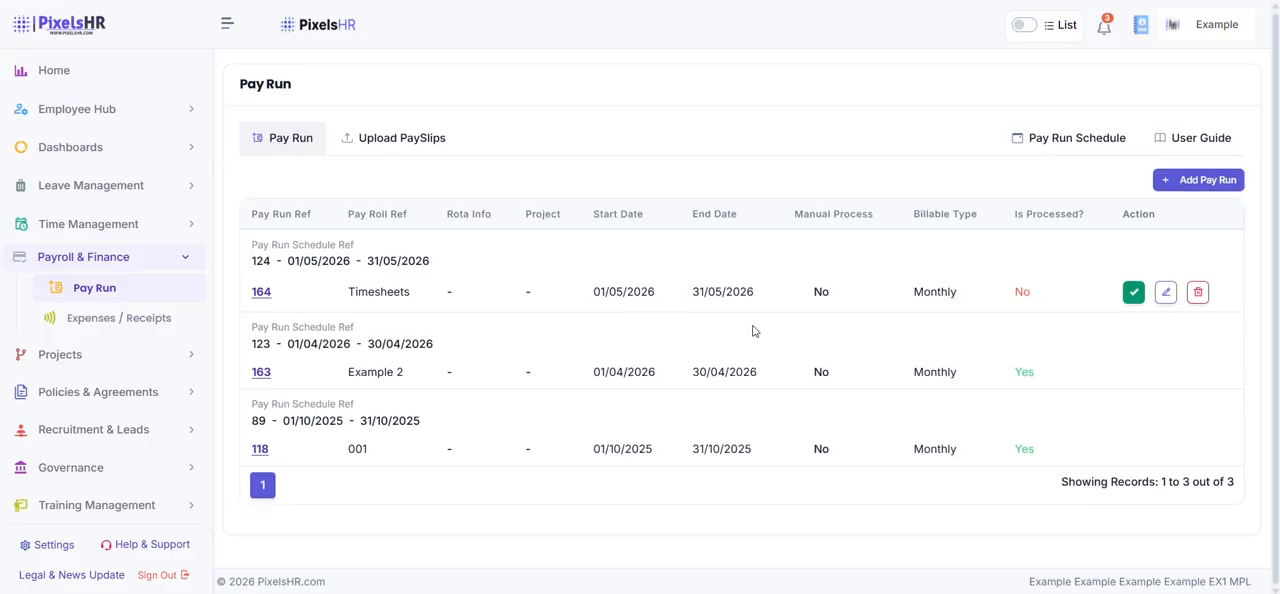
Process the Timesheets pay run for May 2026
left_click(1130, 292)
left_click(655, 316)
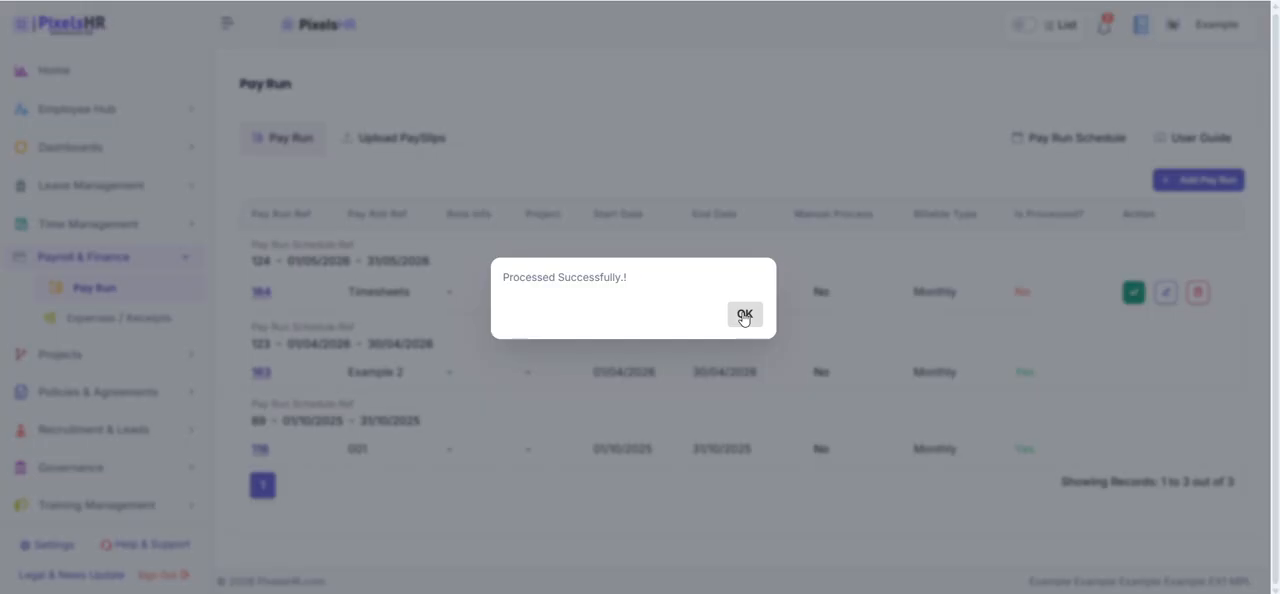
left_click(744, 316)
Check the employee entry and its validation in the pay run, and generate the work dates
scroll(742, 314, "down", 3)
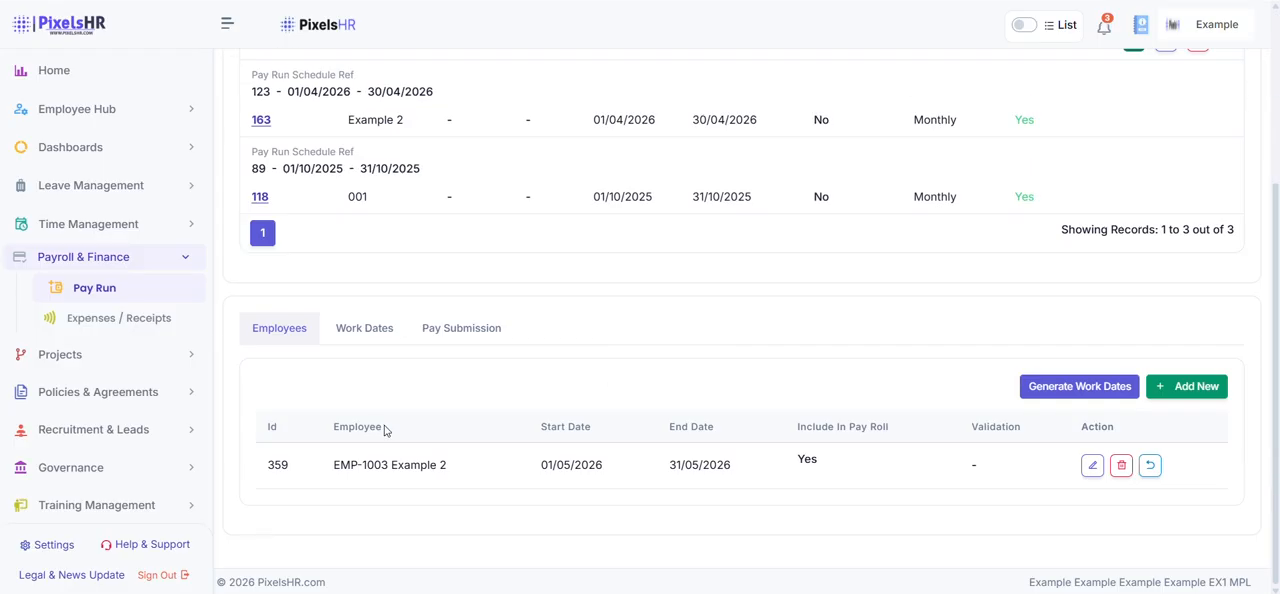
left_click_drag(315, 471, 445, 489)
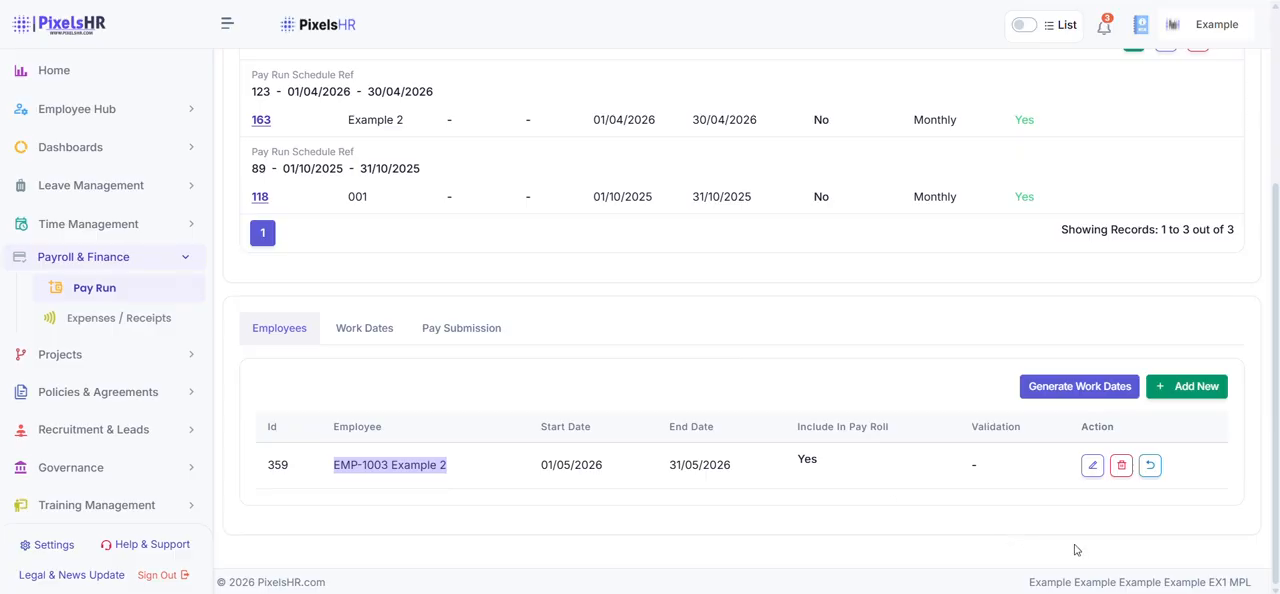
left_click(967, 432)
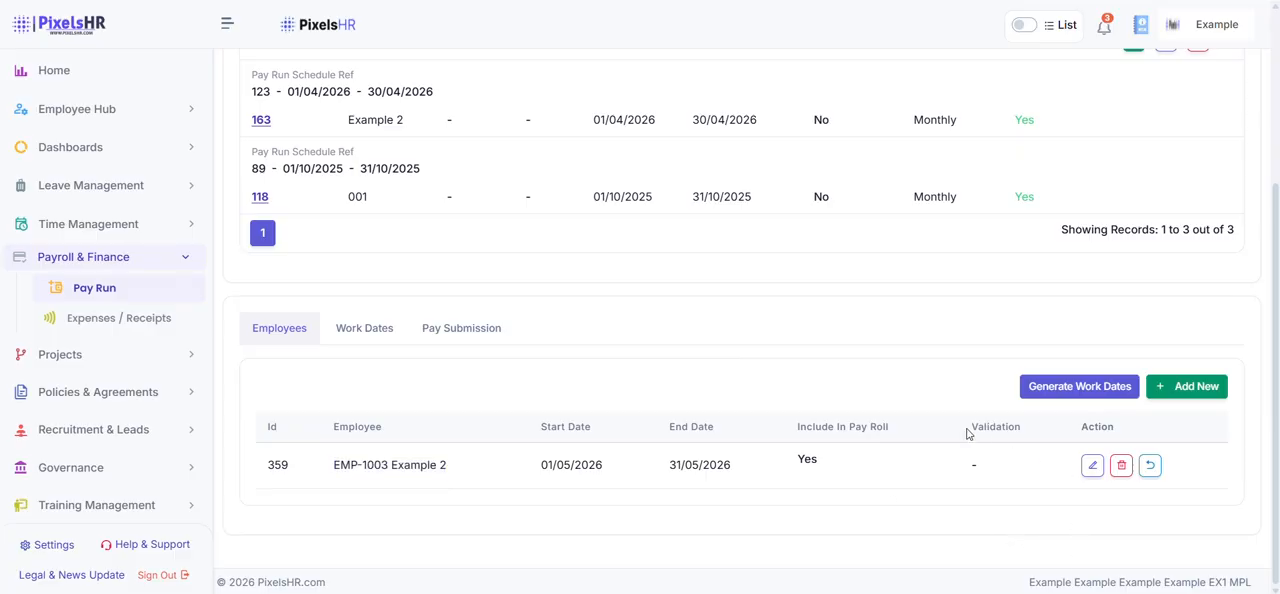
left_click_drag(967, 432, 1036, 443)
left_click(803, 401)
left_click(1034, 387)
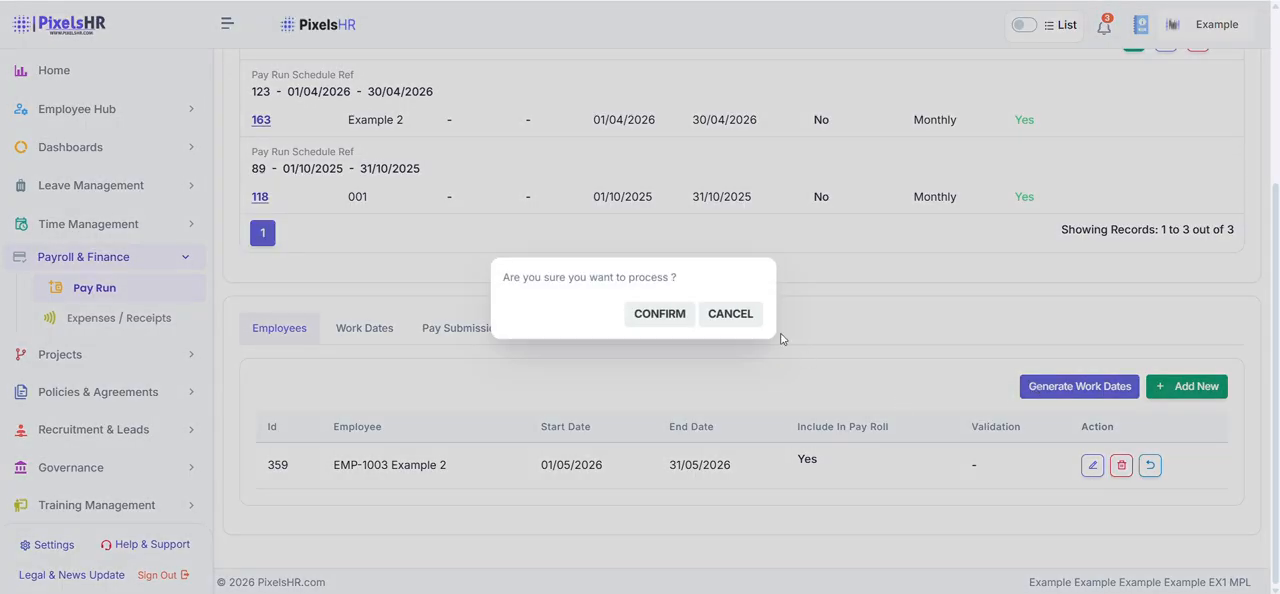
left_click(673, 313)
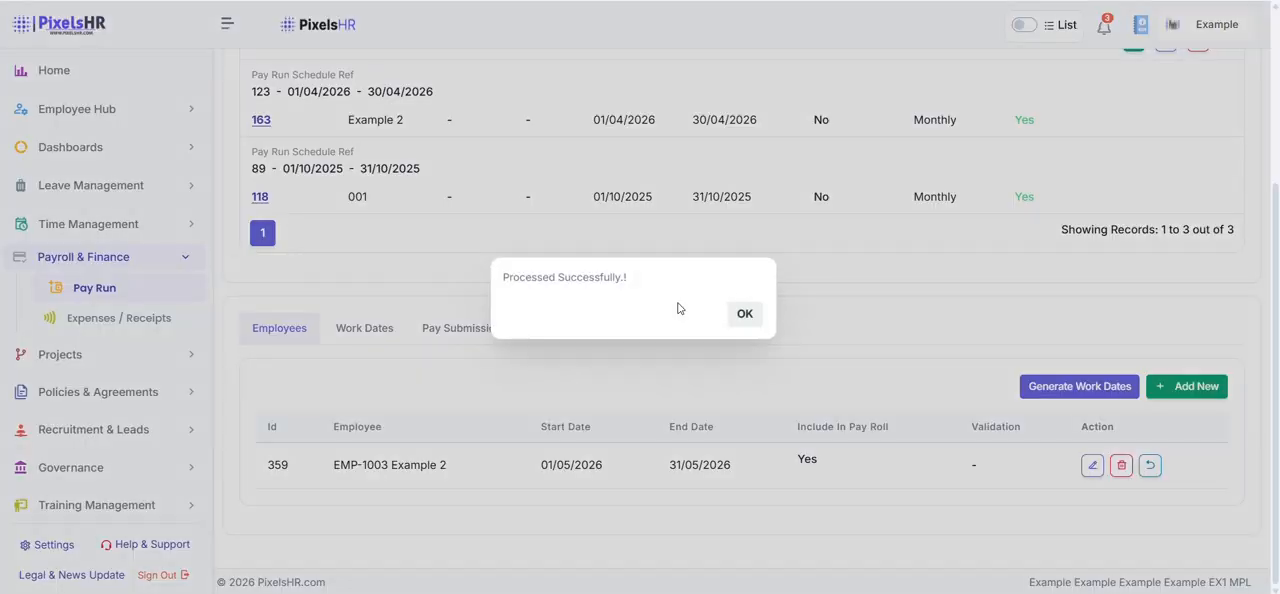
left_click(741, 314)
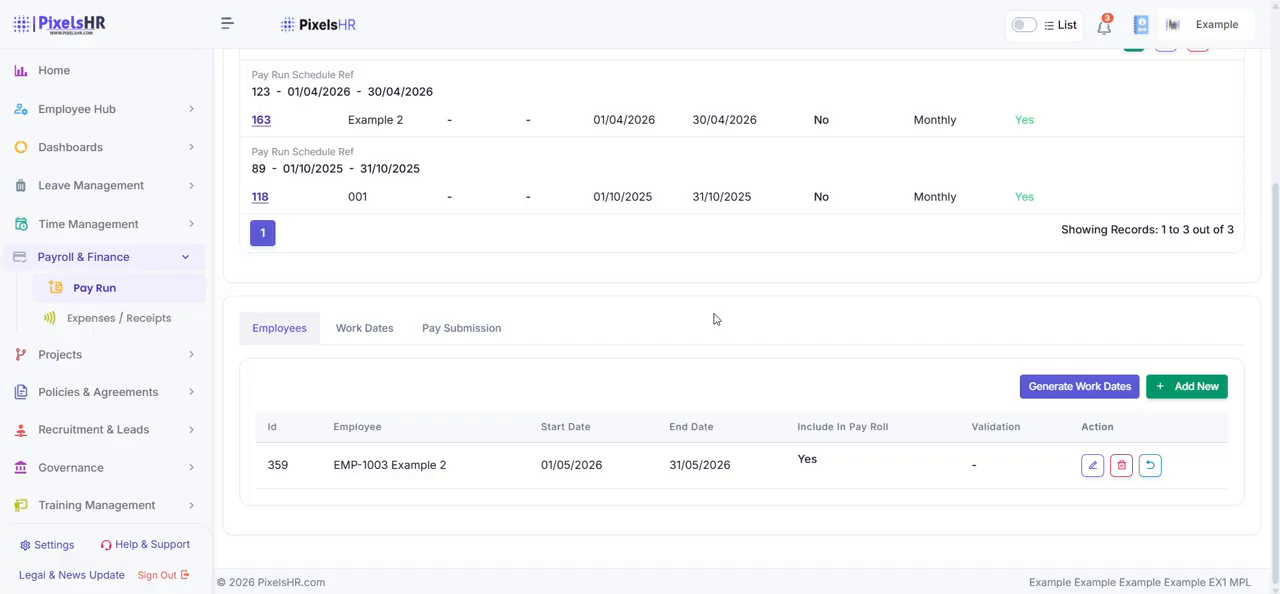
Review the pay run's generated work dates and generate the summary data from them
left_click(375, 324)
scroll(545, 311, "down", 2)
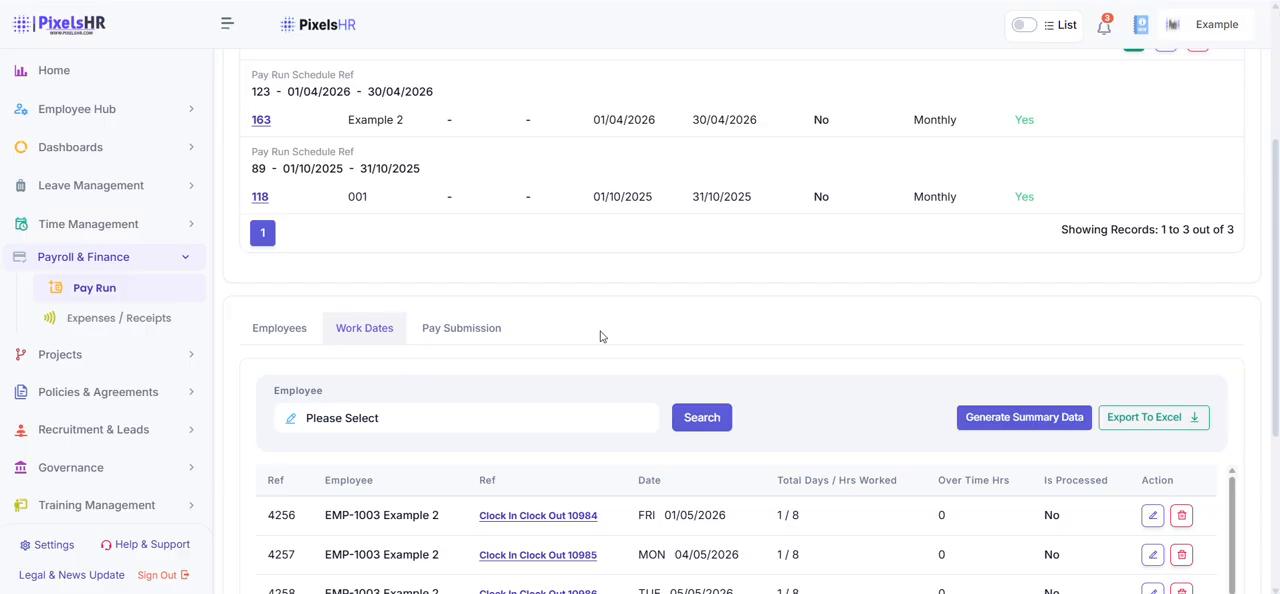
scroll(600, 336, "down", 2)
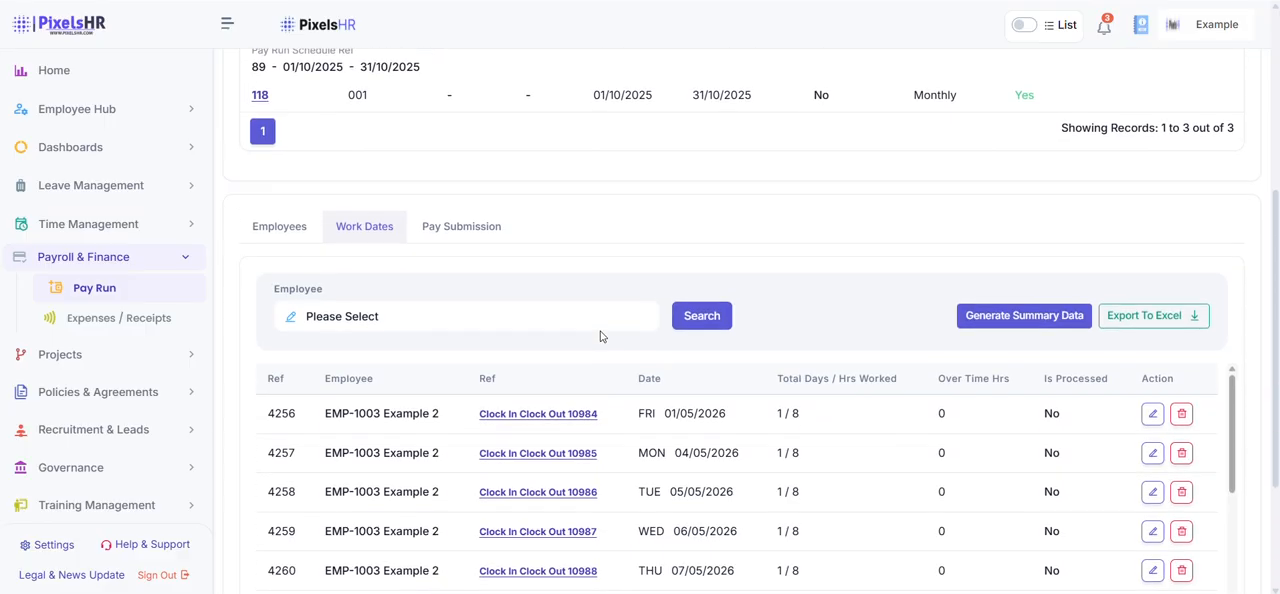
scroll(600, 336, "down", 3)
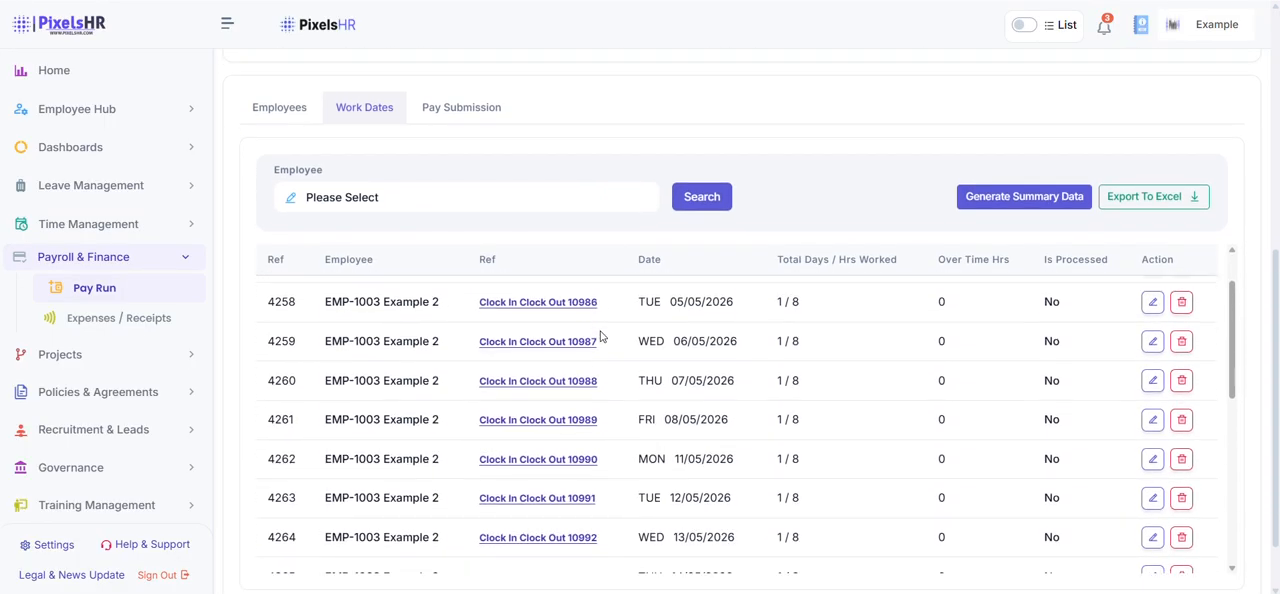
scroll(600, 336, "up", 3)
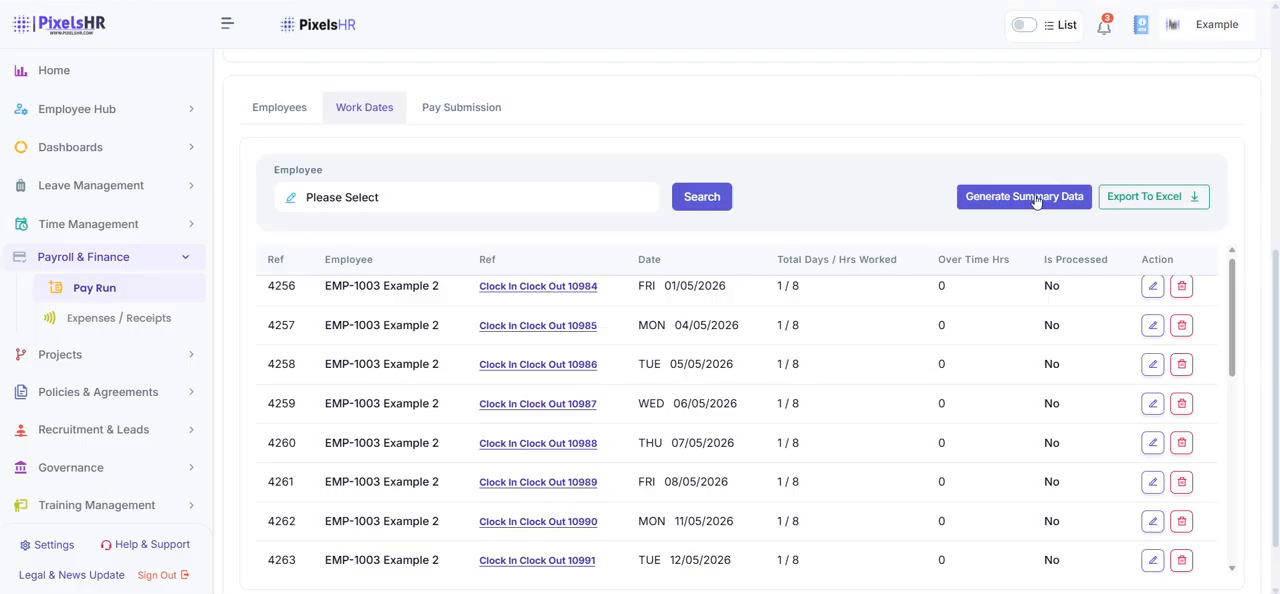
left_click(1037, 199)
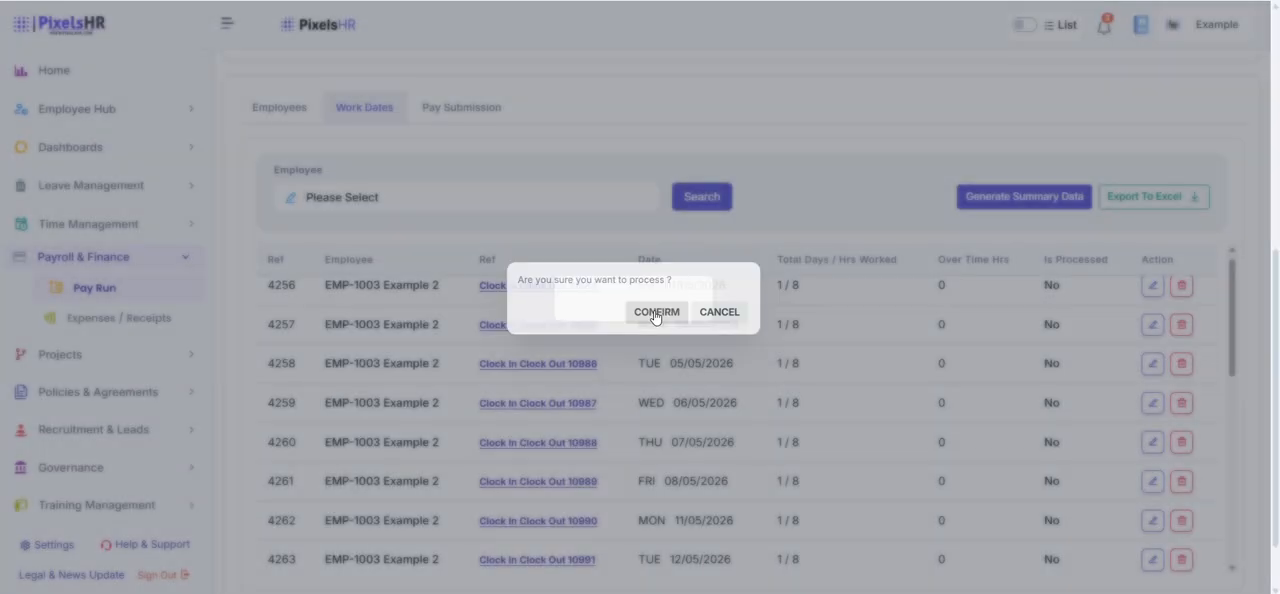
left_click(656, 315)
left_click(748, 318)
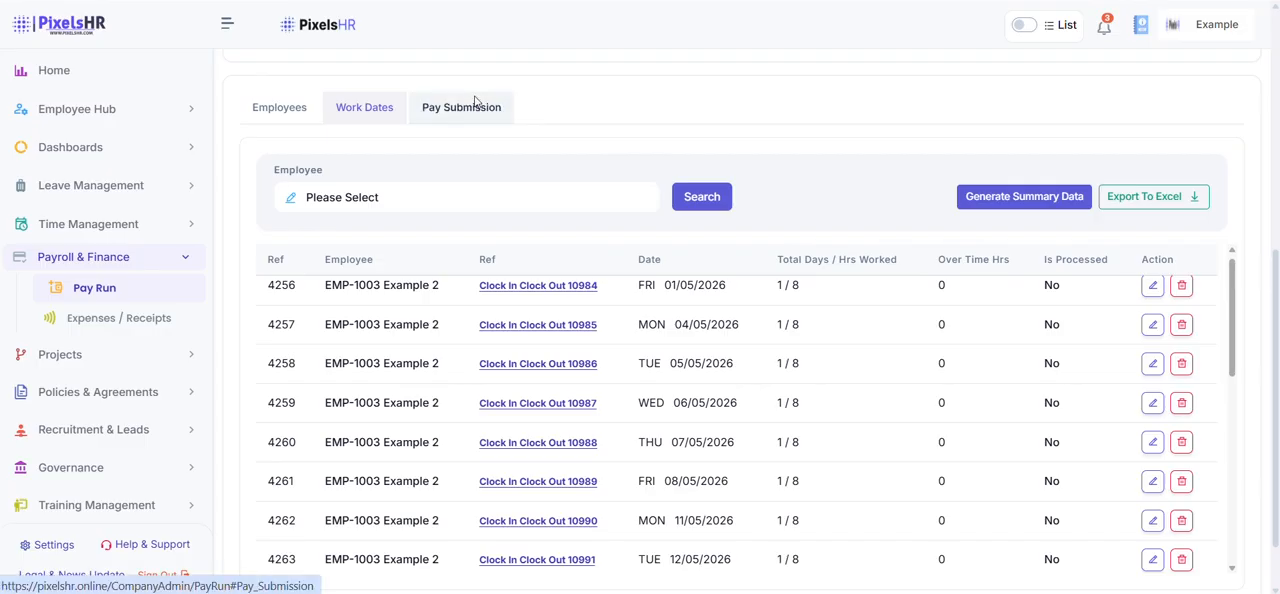
In the pay submission, set the employee's bank transfer amount to 30000 and the bank payment date to 01-06-2026
left_click(476, 104)
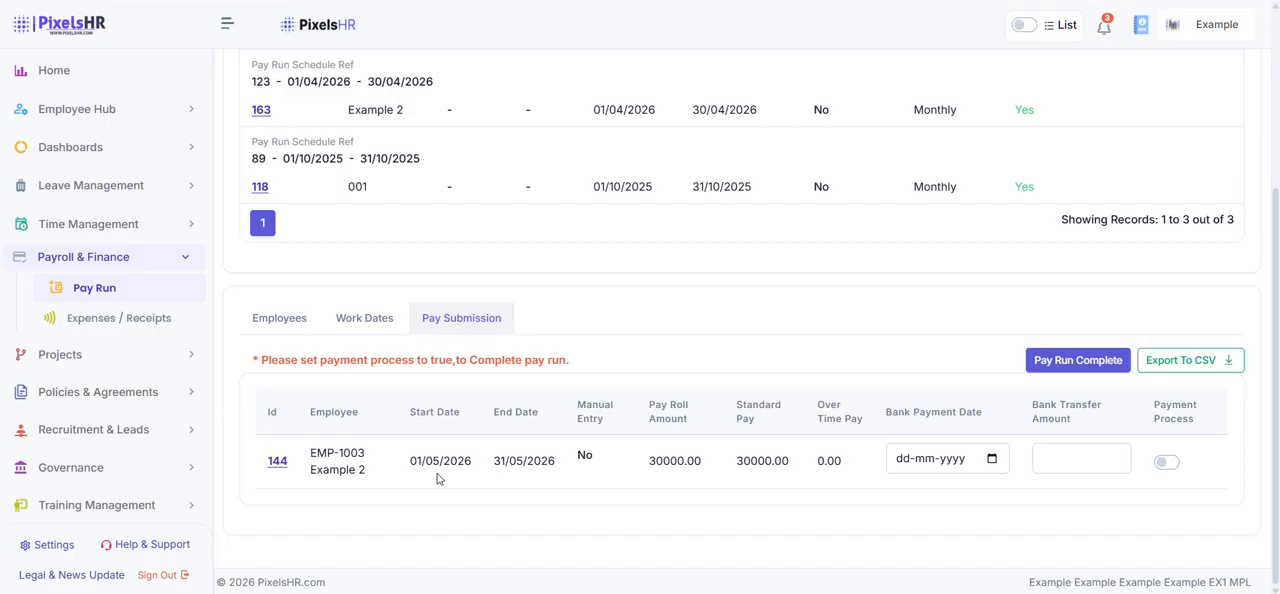
left_click_drag(648, 460, 812, 483)
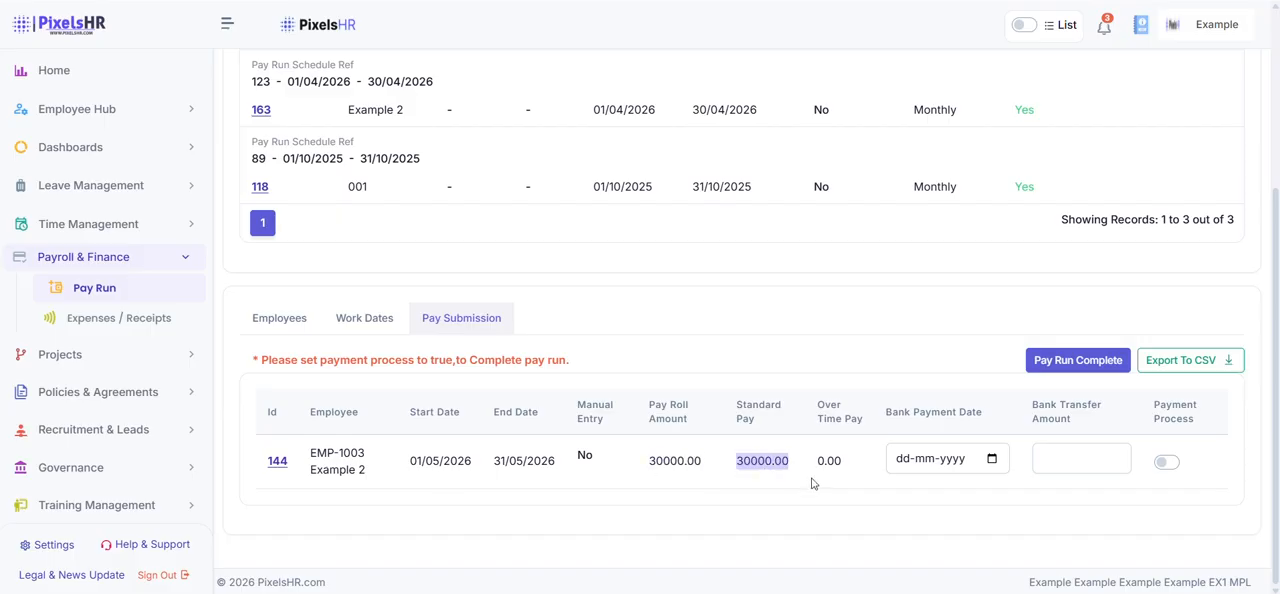
left_click(1089, 455)
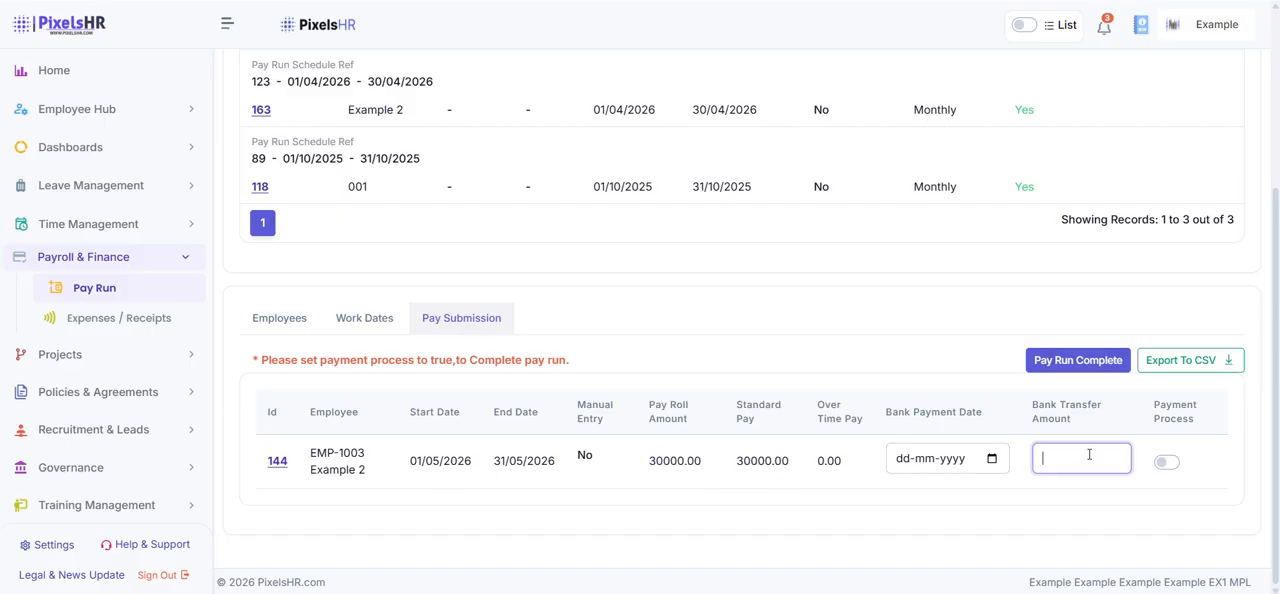
type("30000")
left_click(993, 460)
left_click(993, 460)
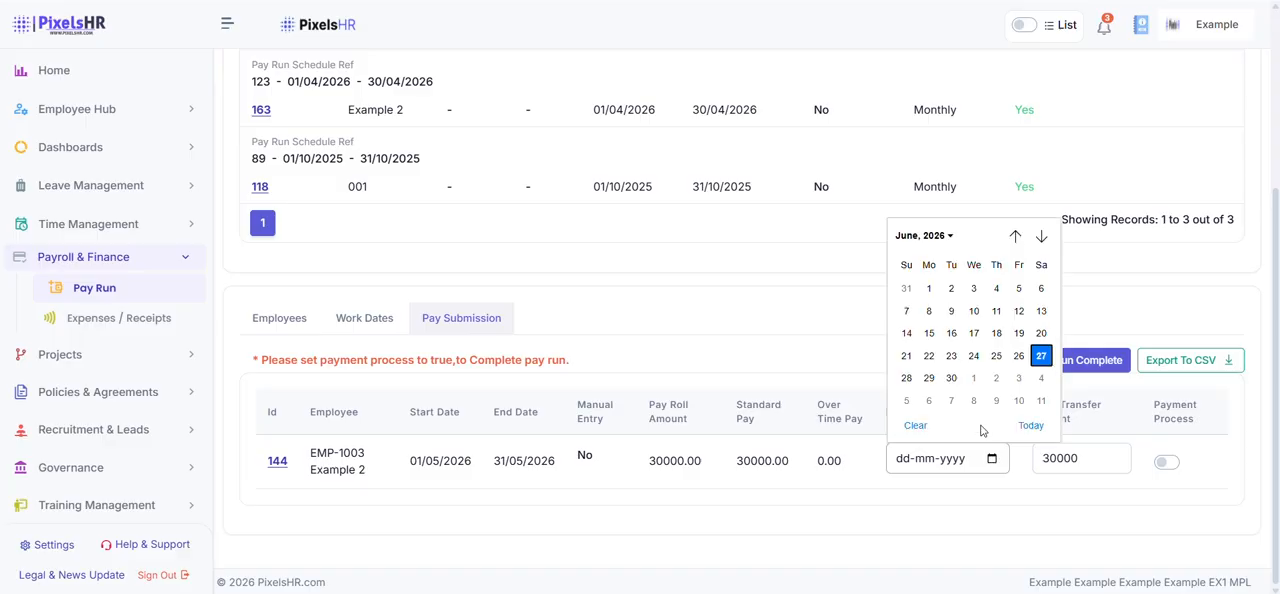
left_click(927, 288)
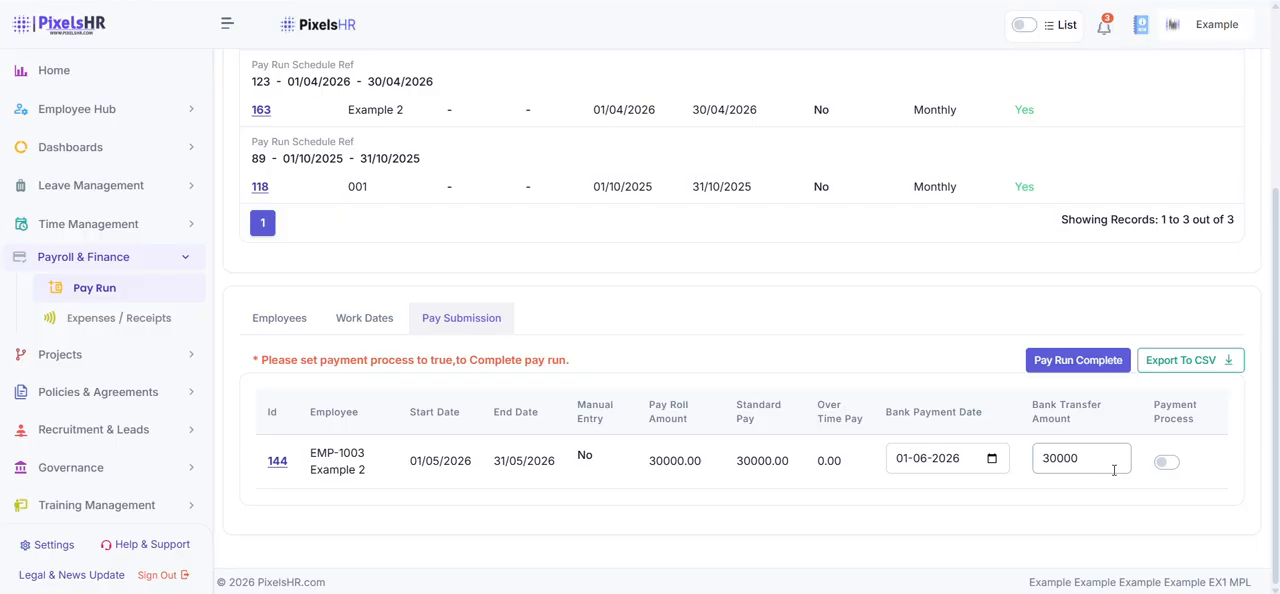
Enable payment process for the employee's pay entry and complete the pay run
left_click(1166, 463)
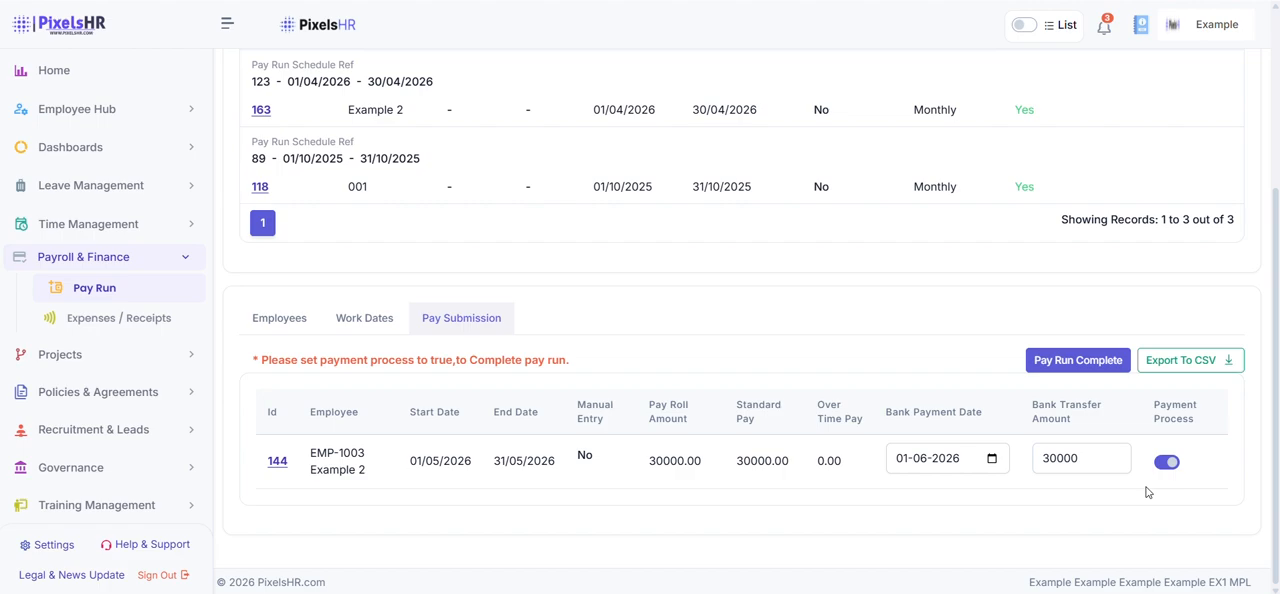
left_click(1078, 366)
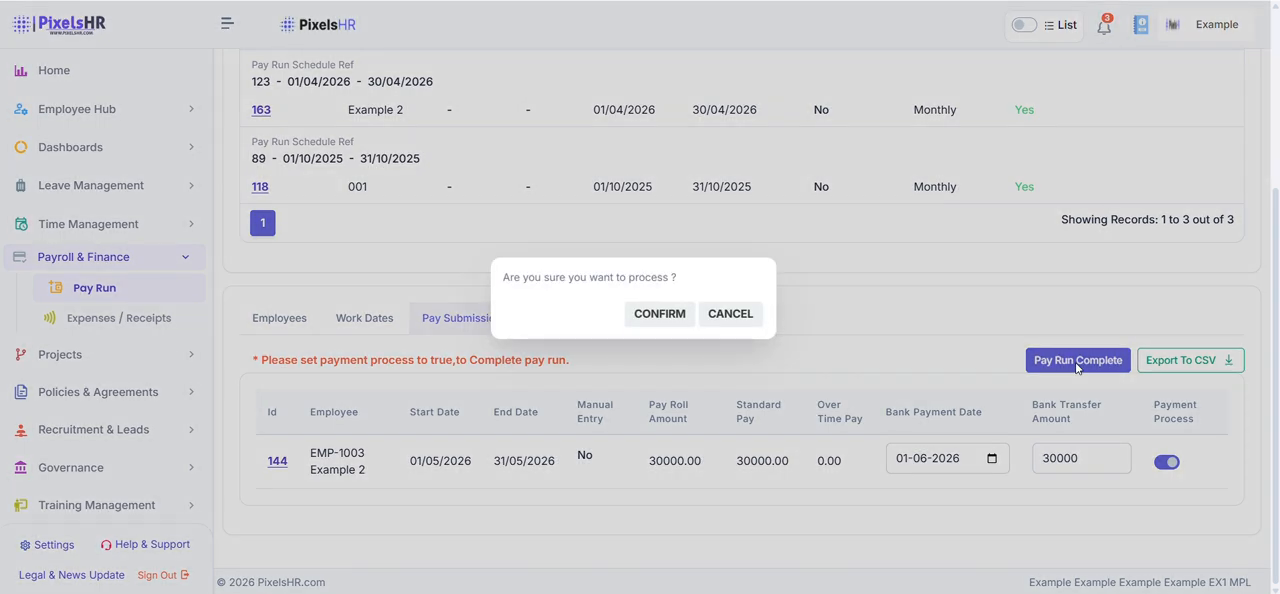
left_click(650, 318)
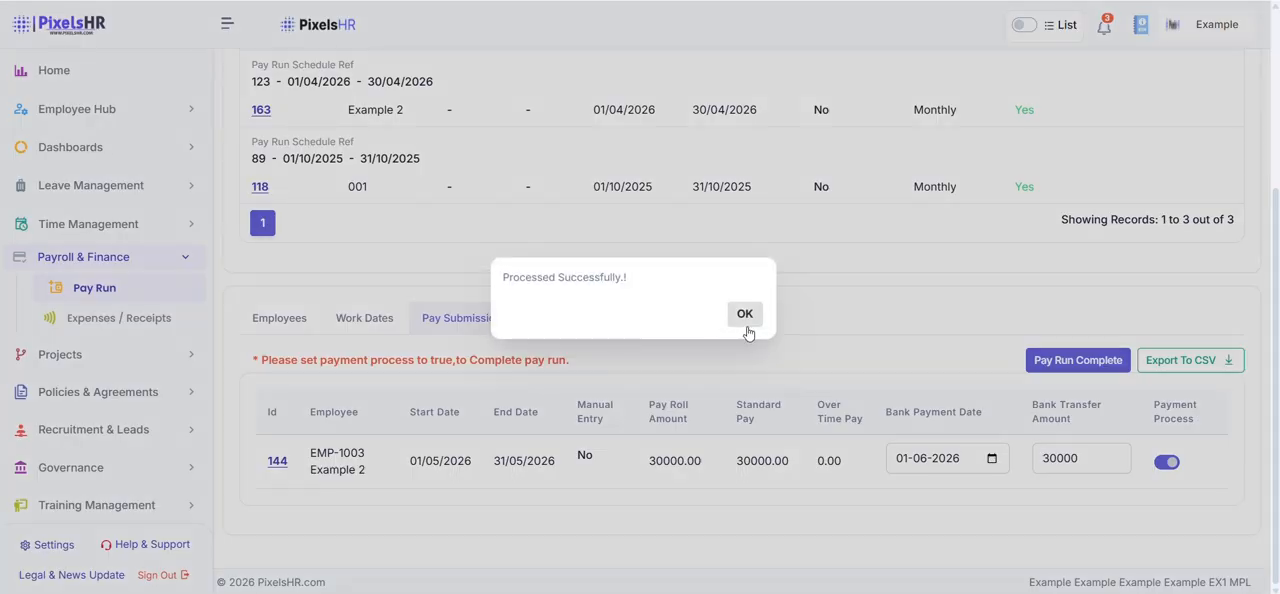
left_click(745, 314)
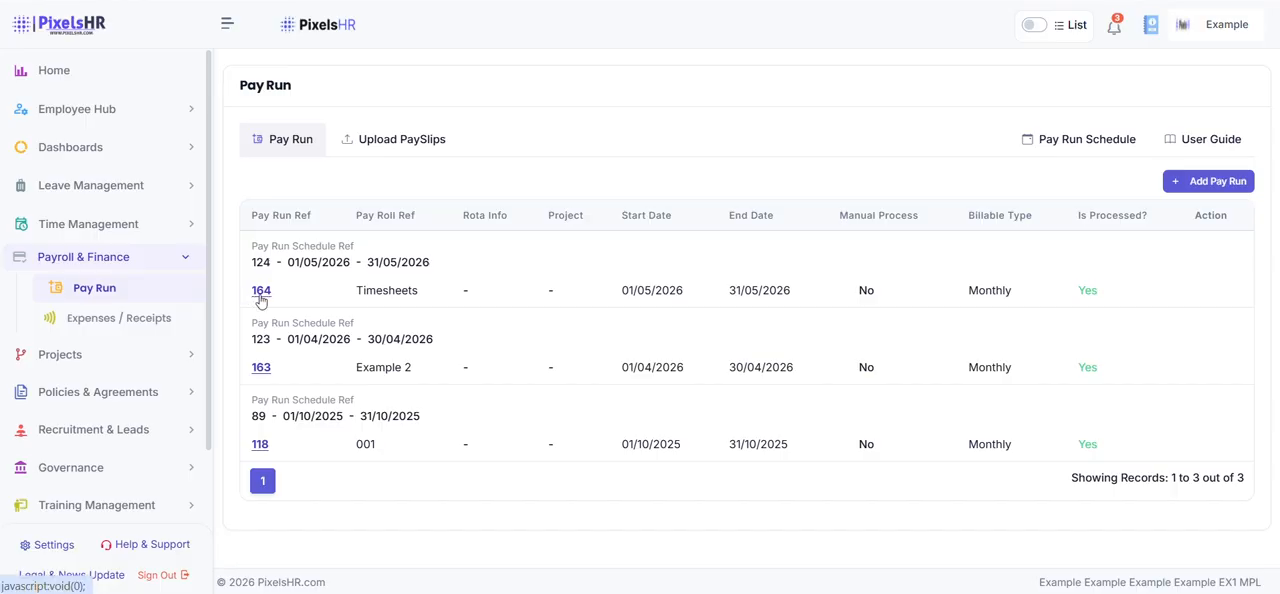
Reopen the pay submission of the Timesheets pay run and export it to CSV
left_click(260, 290)
left_click(437, 500)
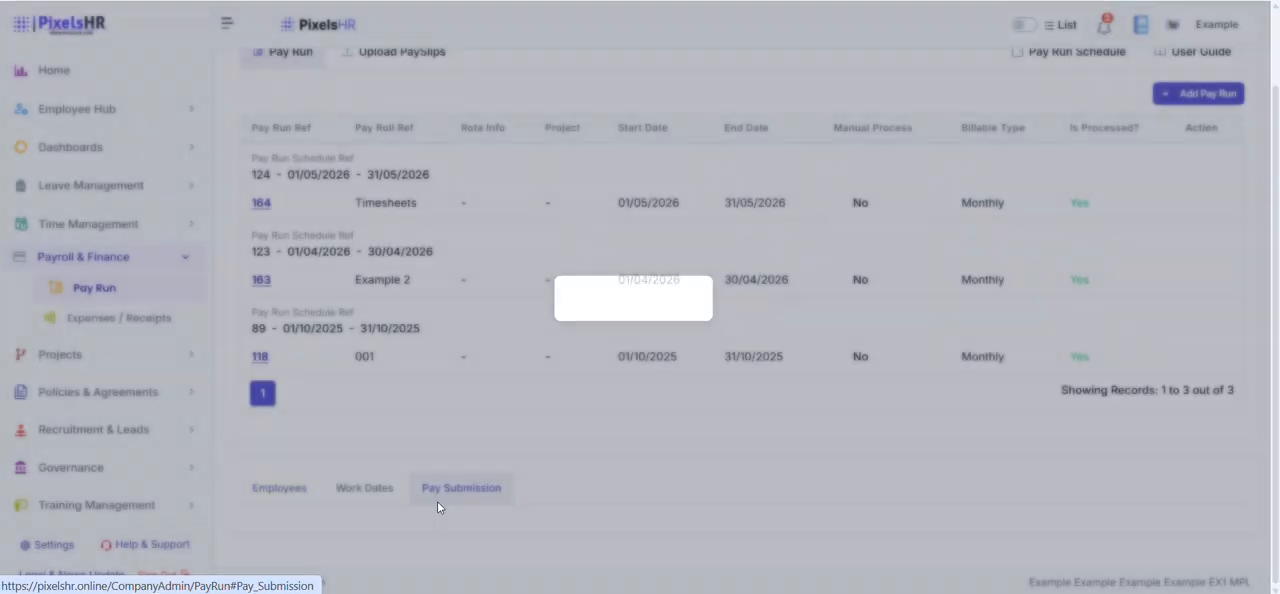
scroll(486, 391, "down", 3)
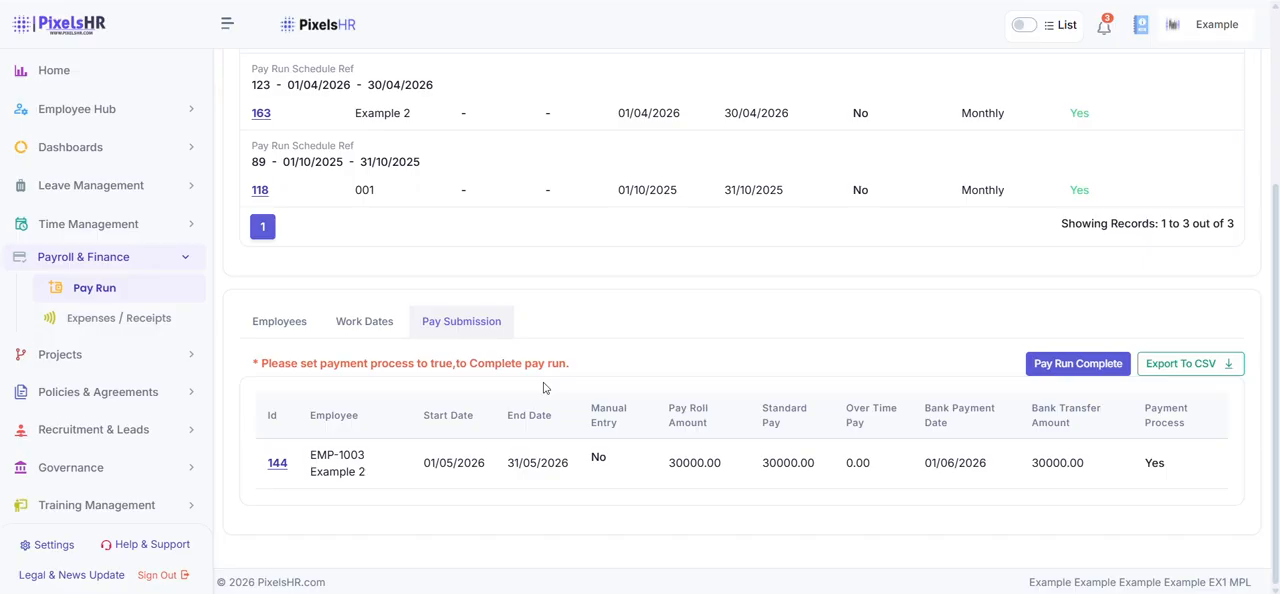
left_click(1188, 365)
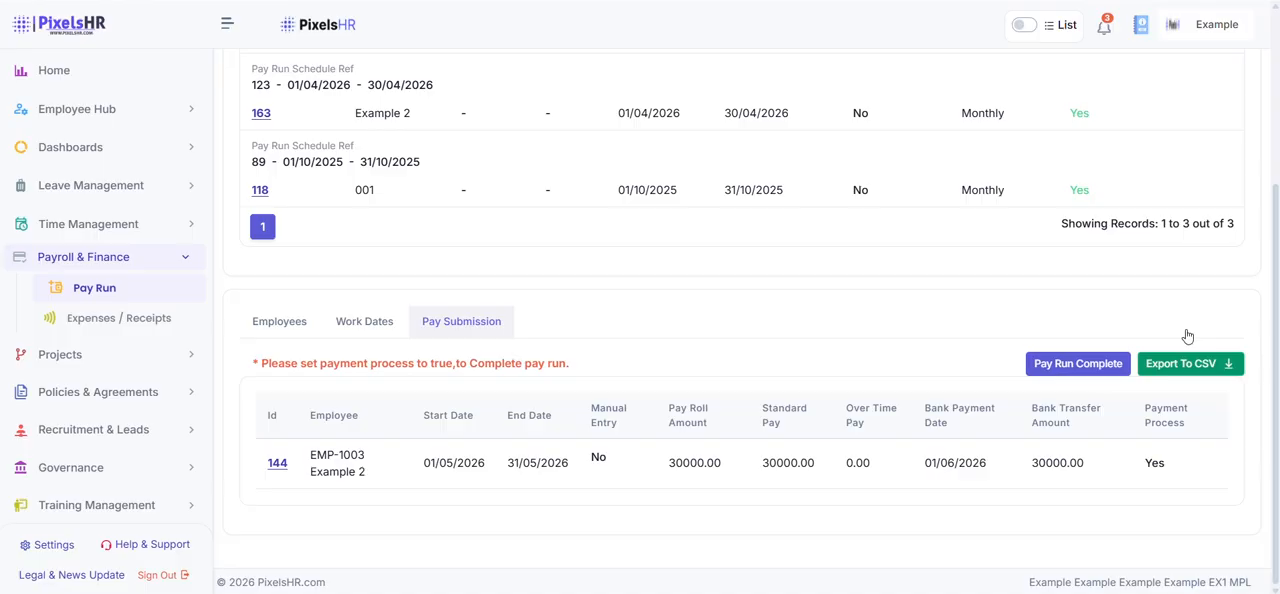
Open the exported report in Excel and widen all its columns so the contents are readable
left_click(1010, 30)
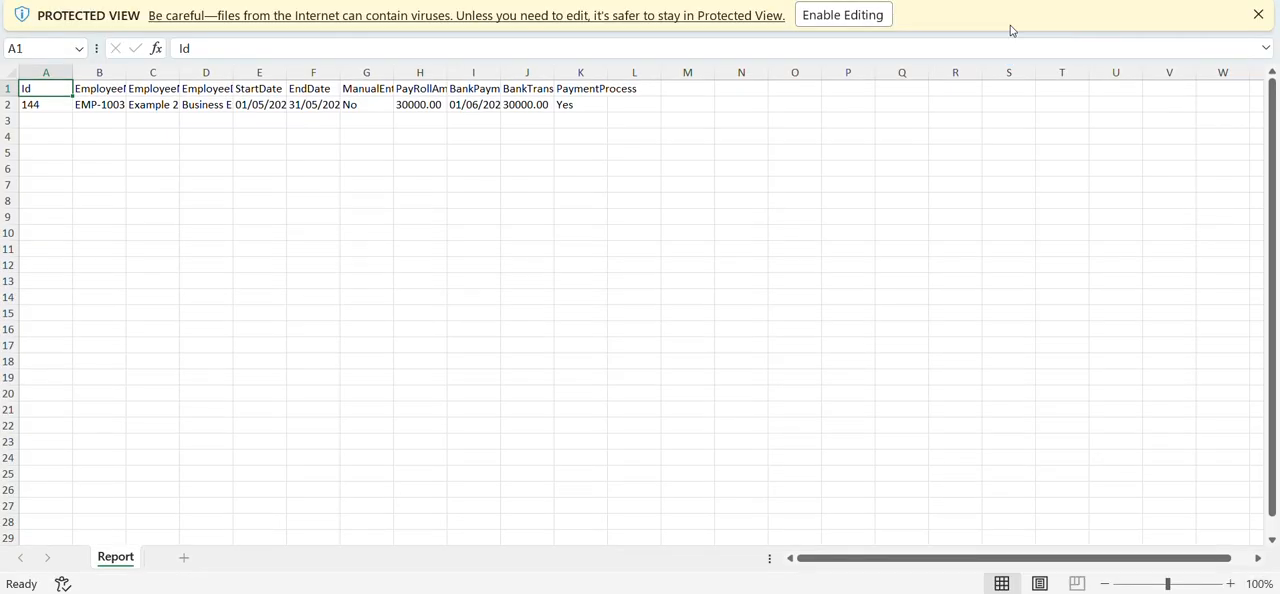
left_click(10, 73)
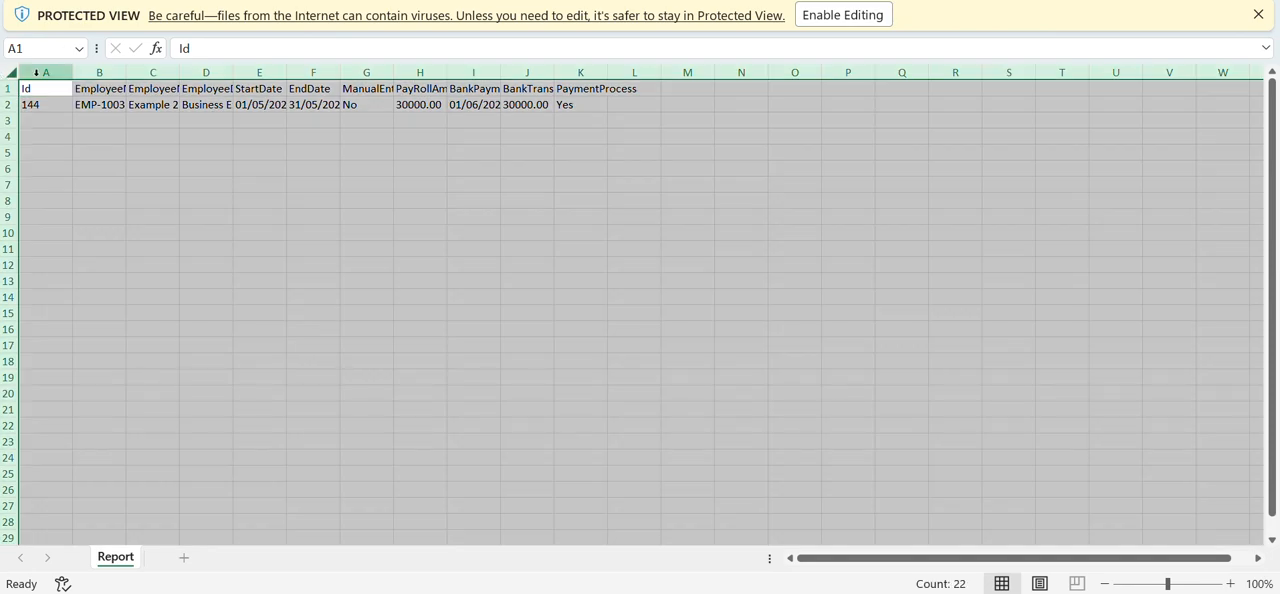
left_click_drag(126, 73, 202, 73)
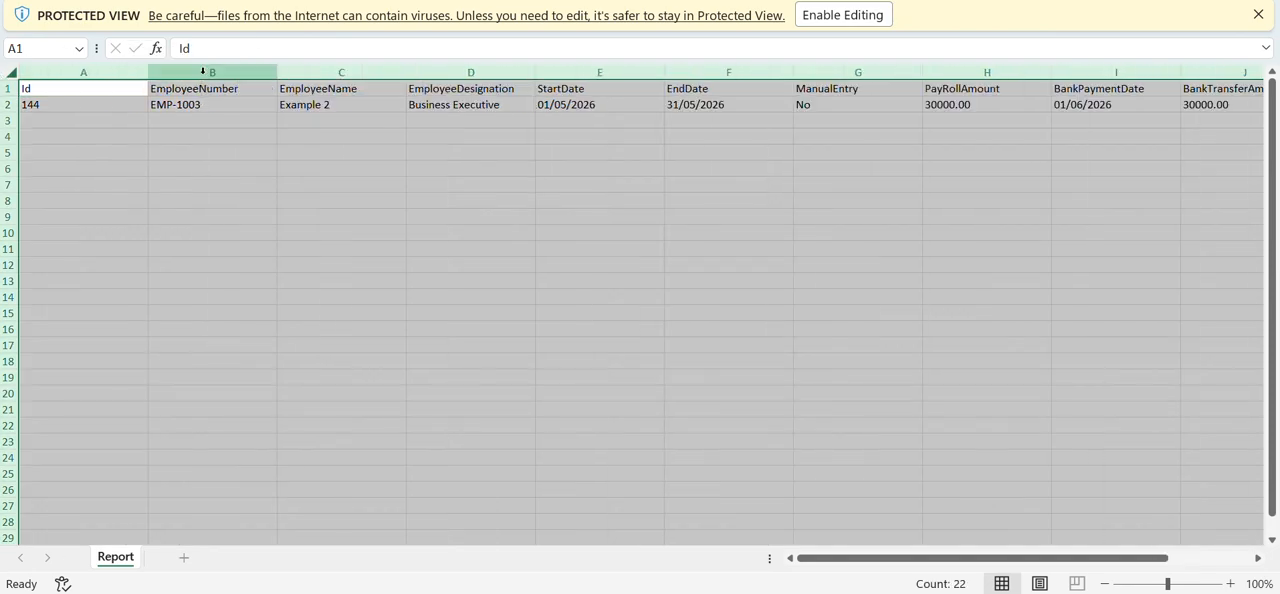
Back in PixelsHR, open the payslip upload section of Pay Run and load the records for run schedule 124 - Monthly (01/05/2026 - 31/05/2026)
left_click(527, 102)
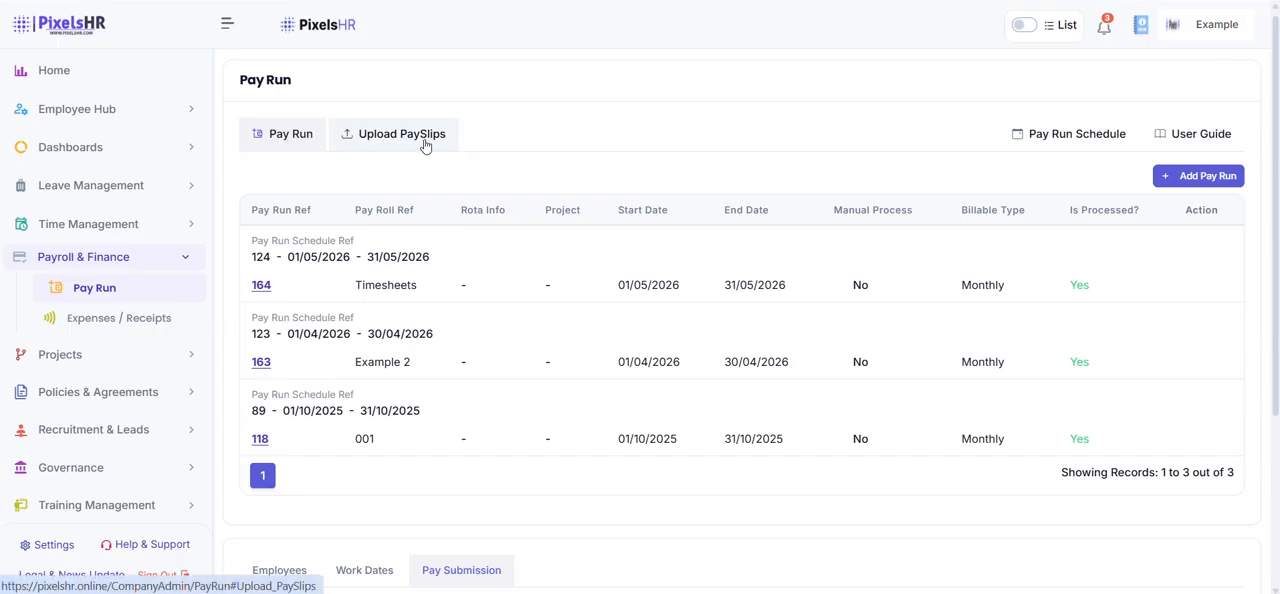
left_click(424, 143)
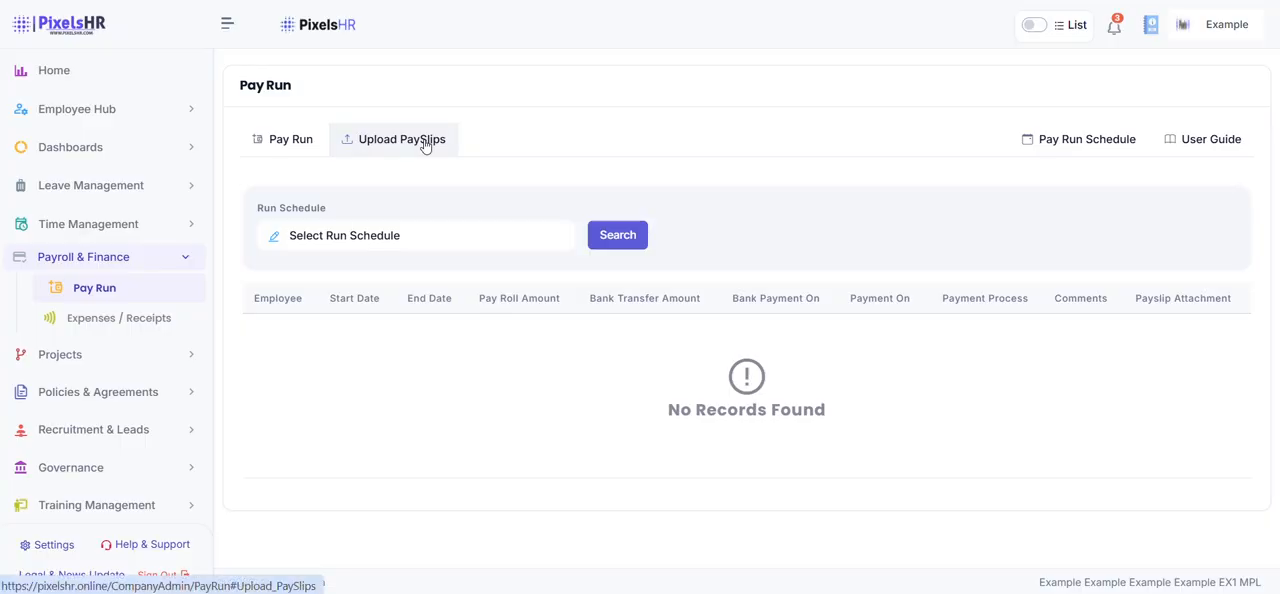
left_click(431, 235)
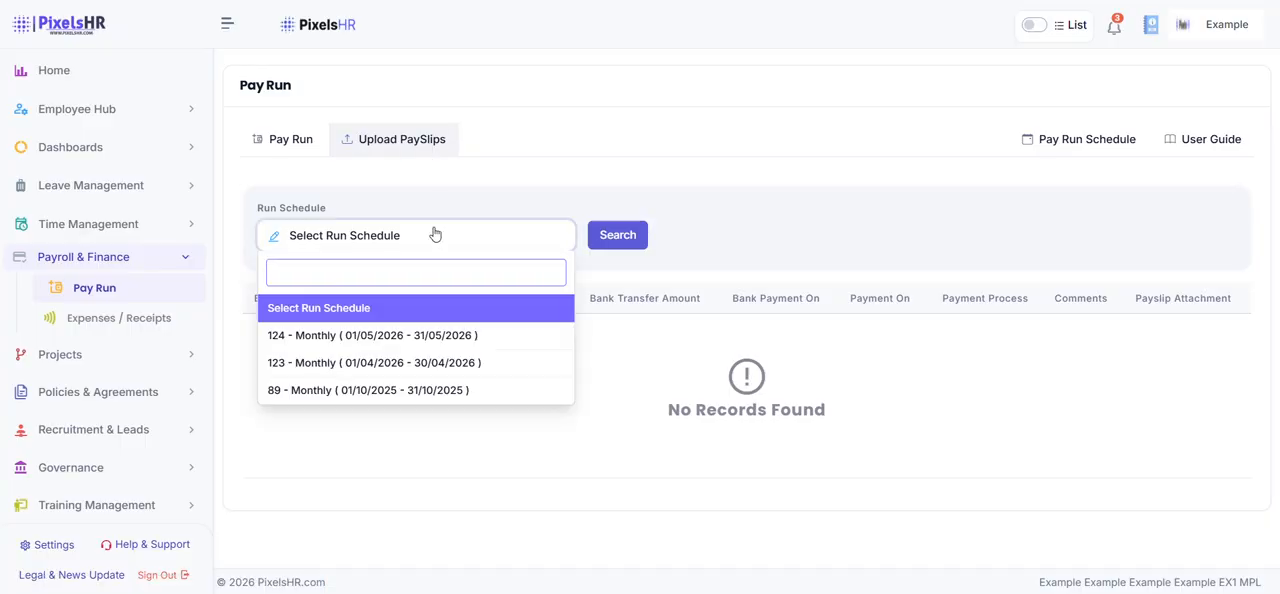
left_click(437, 332)
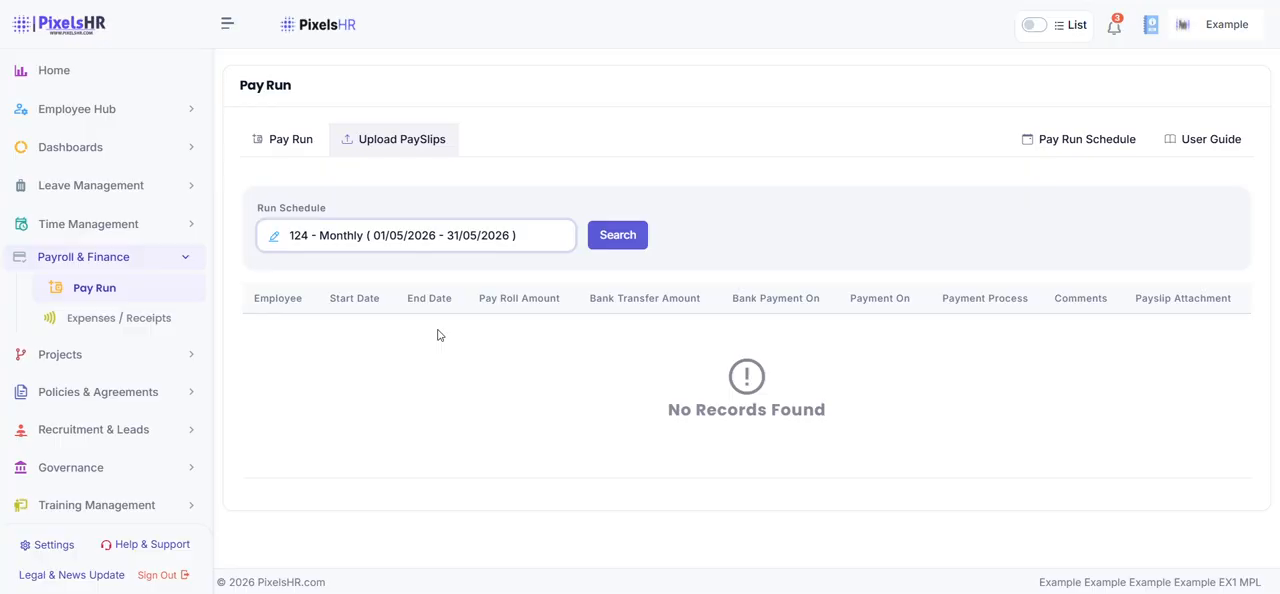
left_click(610, 240)
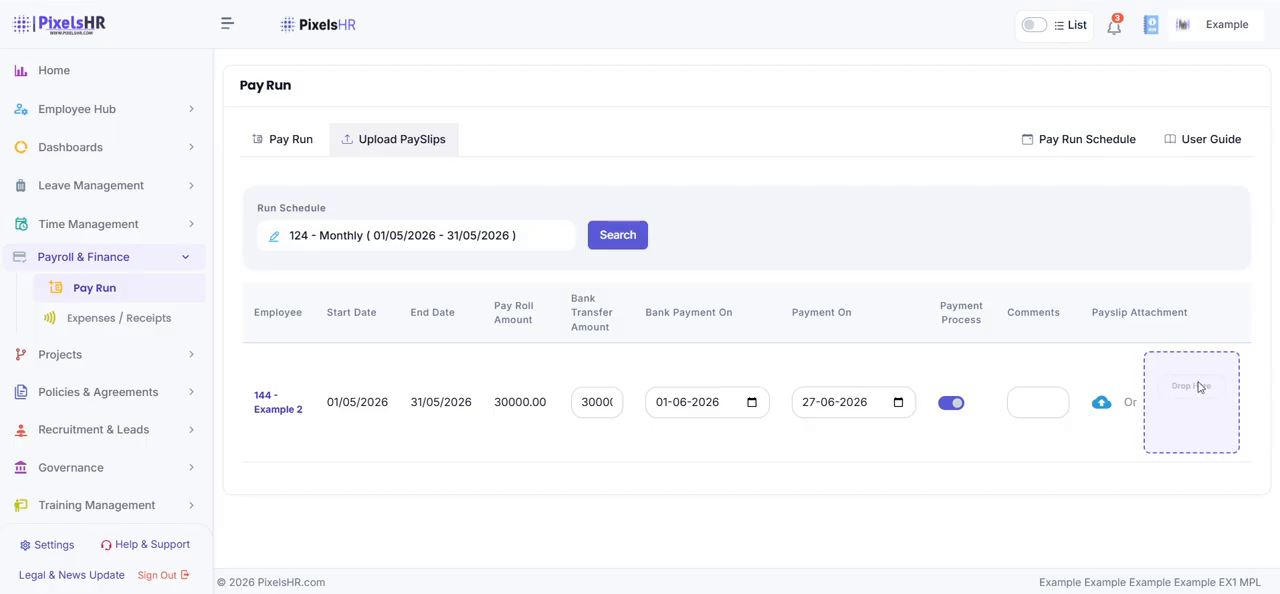
Upload PaySubmissionReport (6) from Downloads as the payslip attachment for the employee's pay record, and return to the home page
left_click(1101, 403)
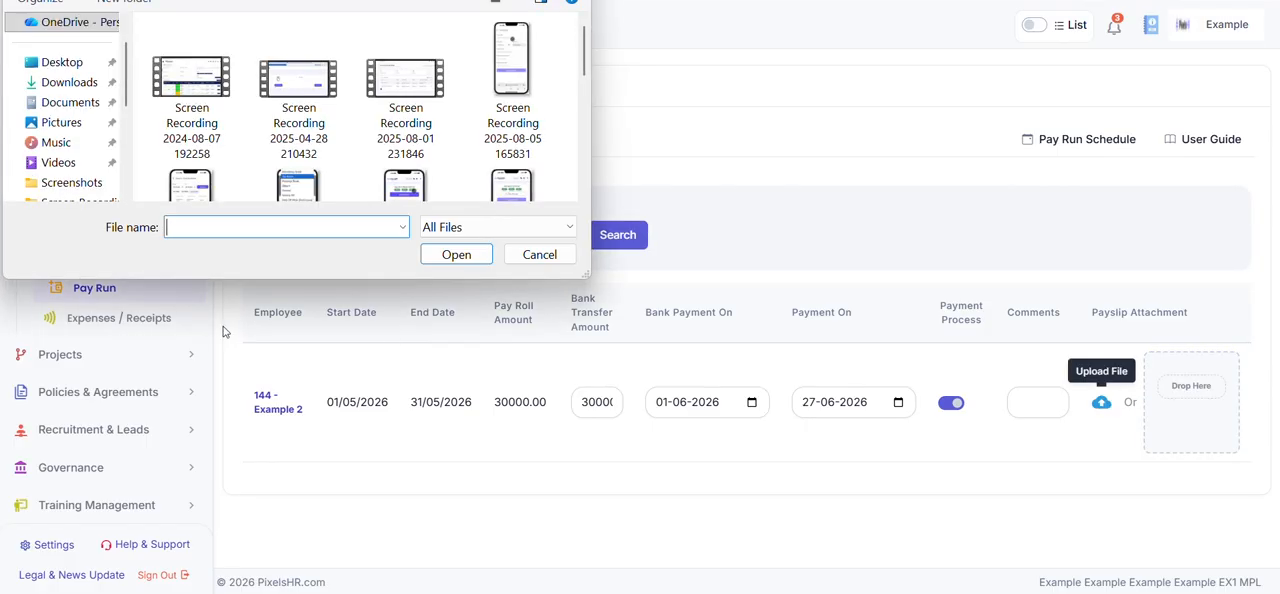
left_click(77, 84)
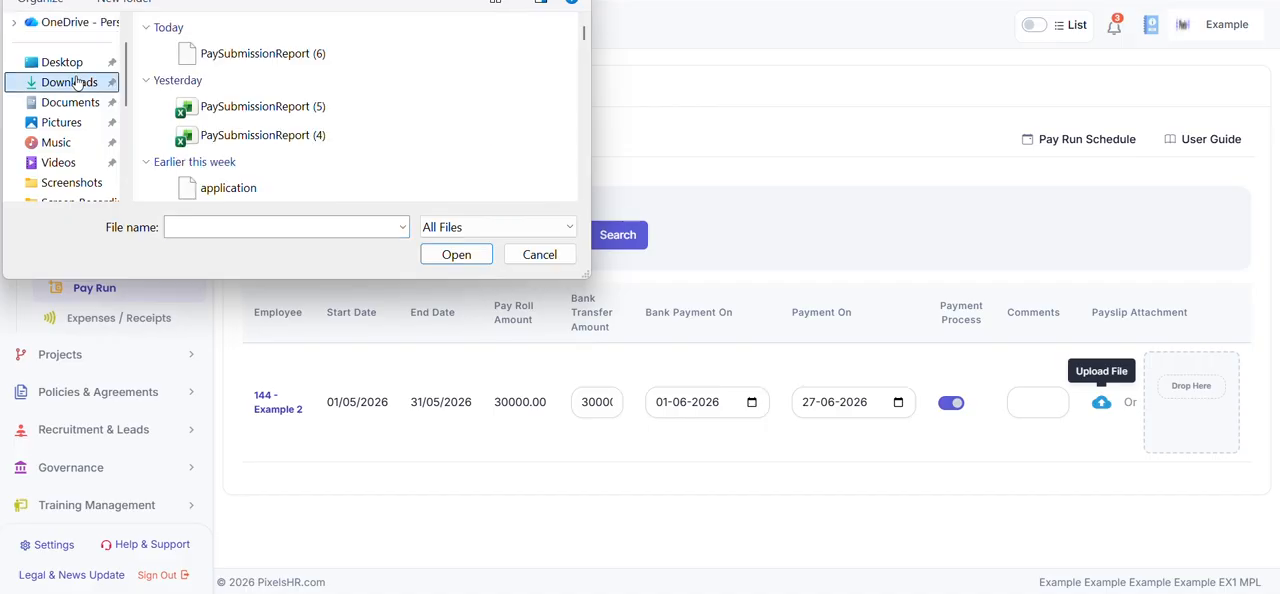
left_click(255, 53)
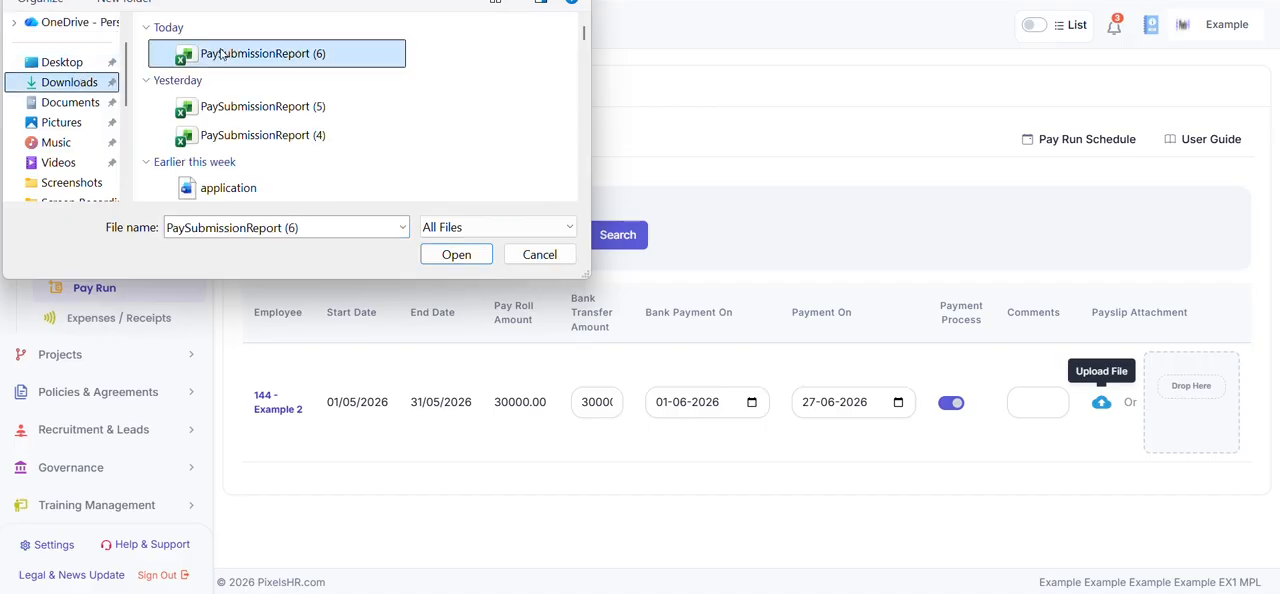
left_click(456, 254)
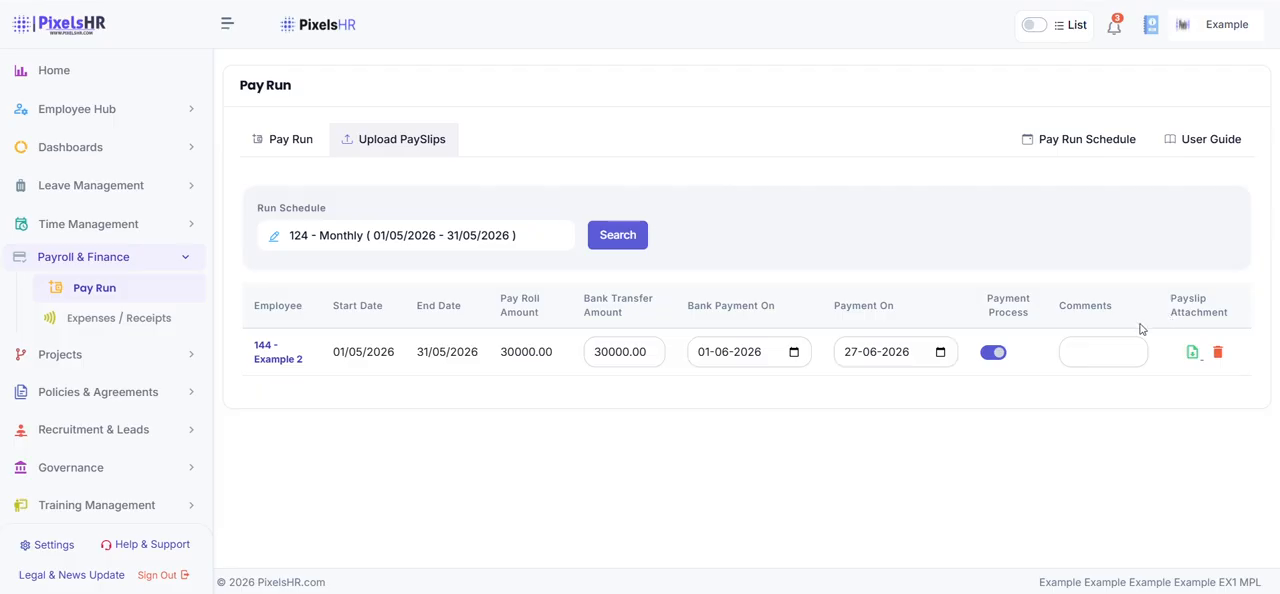
left_click(120, 67)
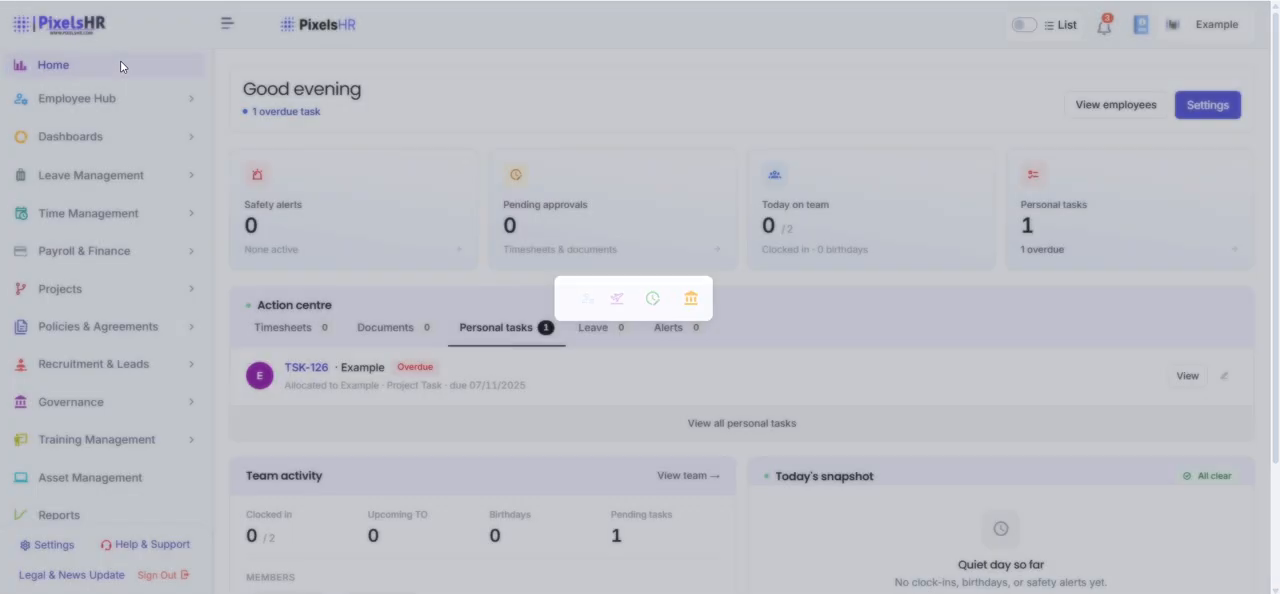